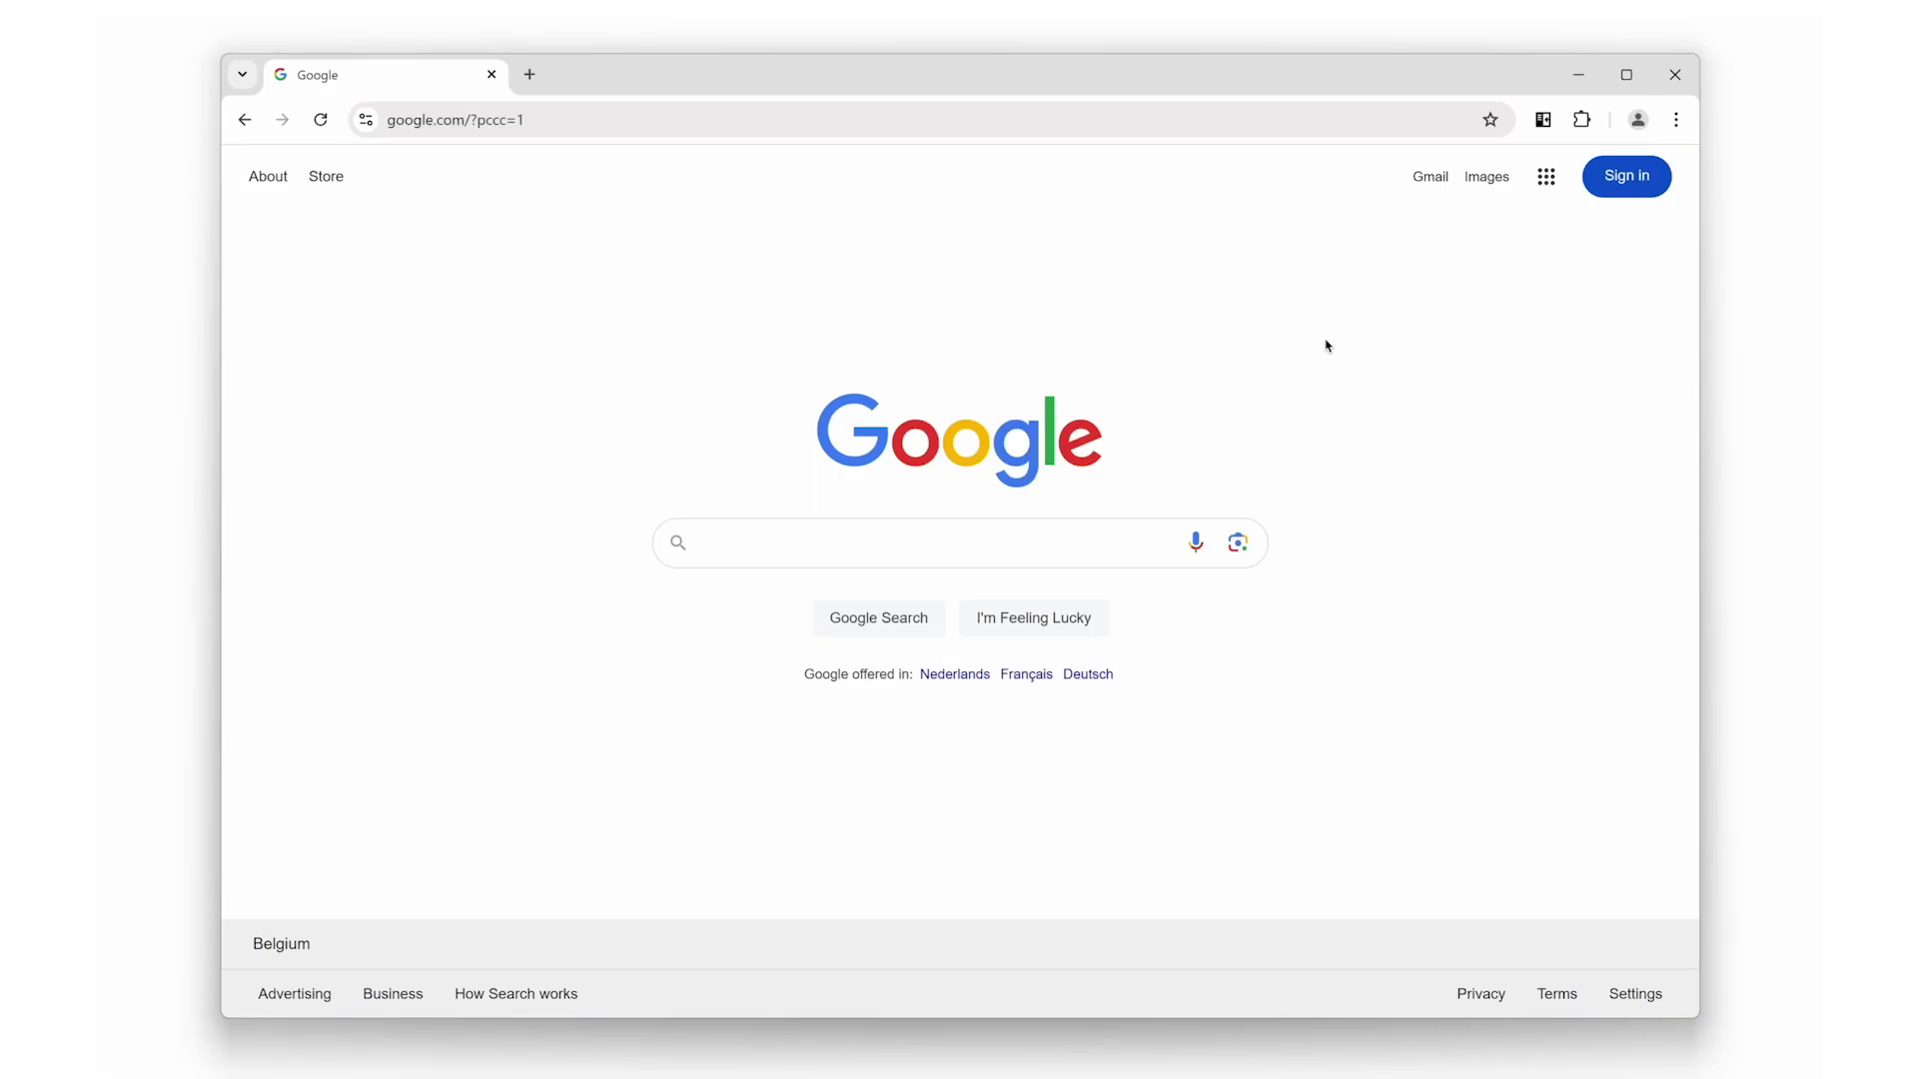
Open Page Sidebar and load google.com in the sidebar.
left_click(1541, 118)
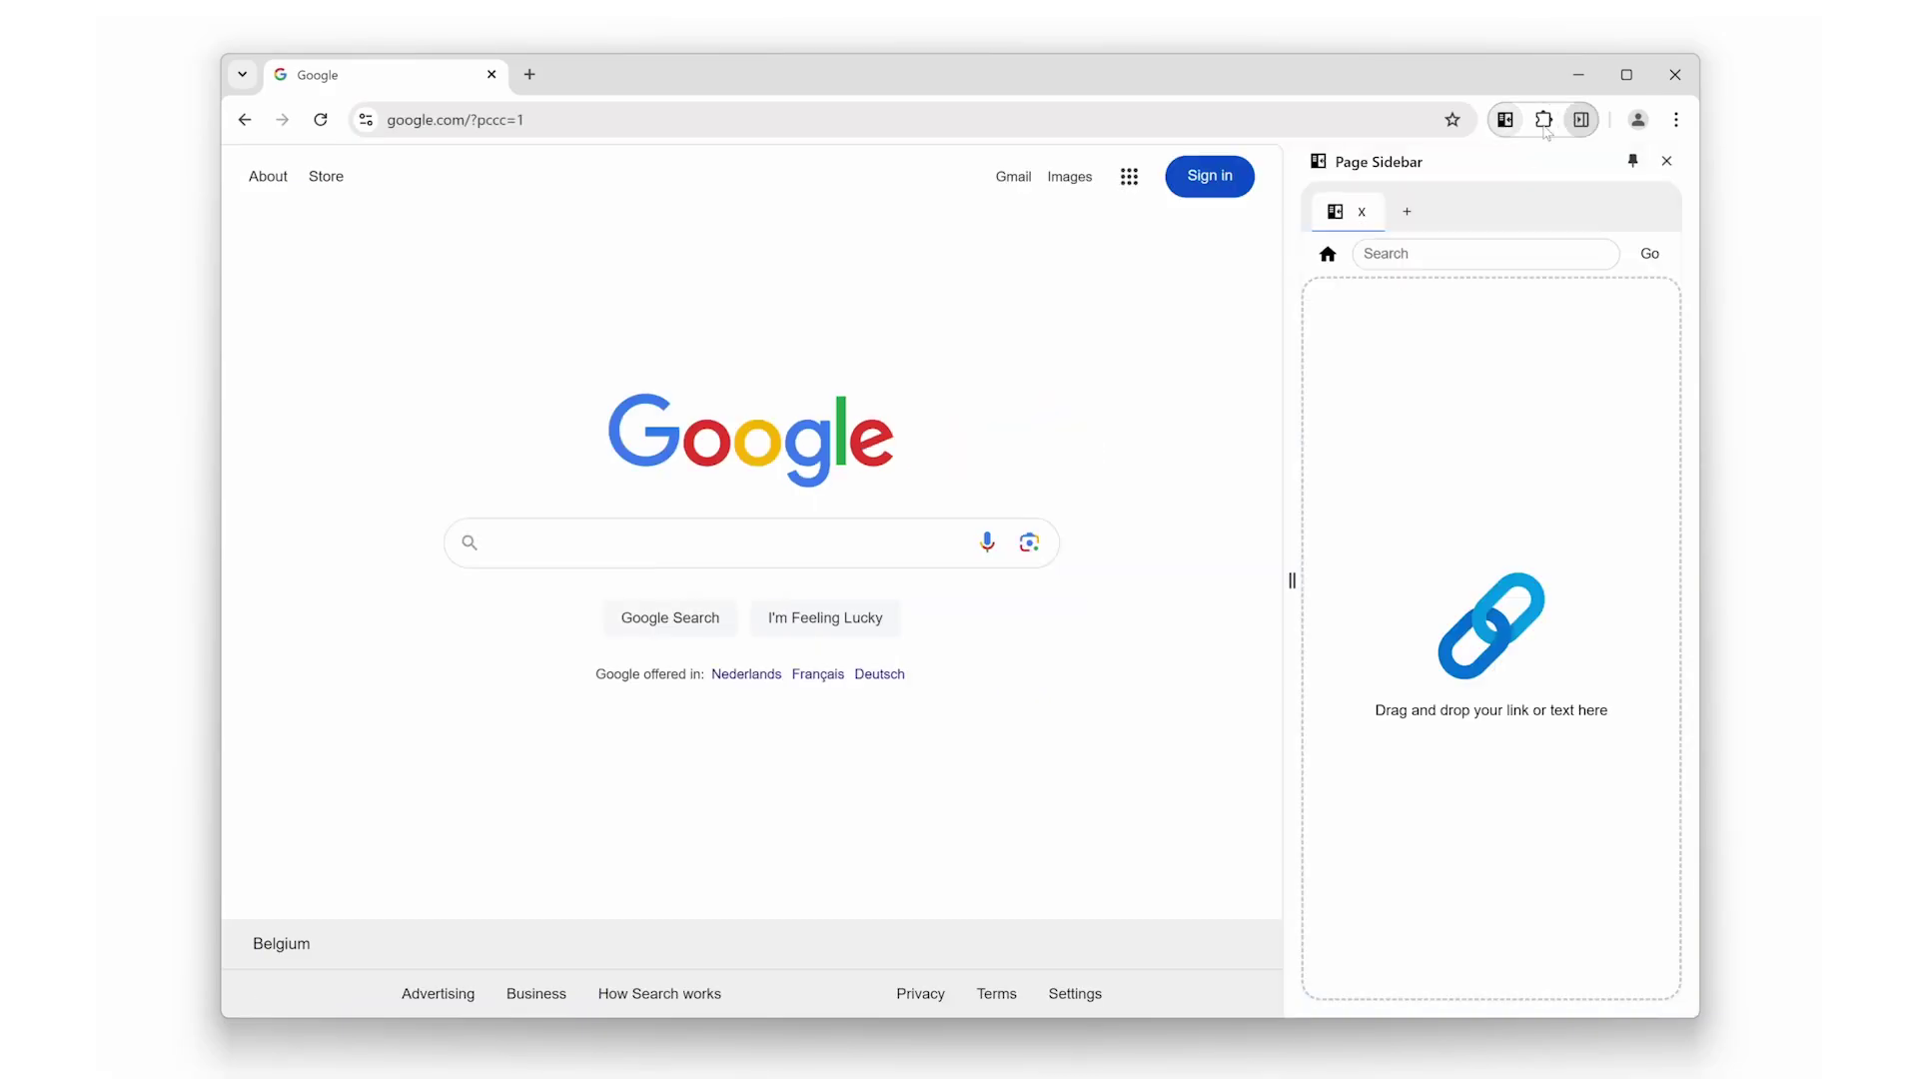
left_click(1474, 252)
type("google.com")
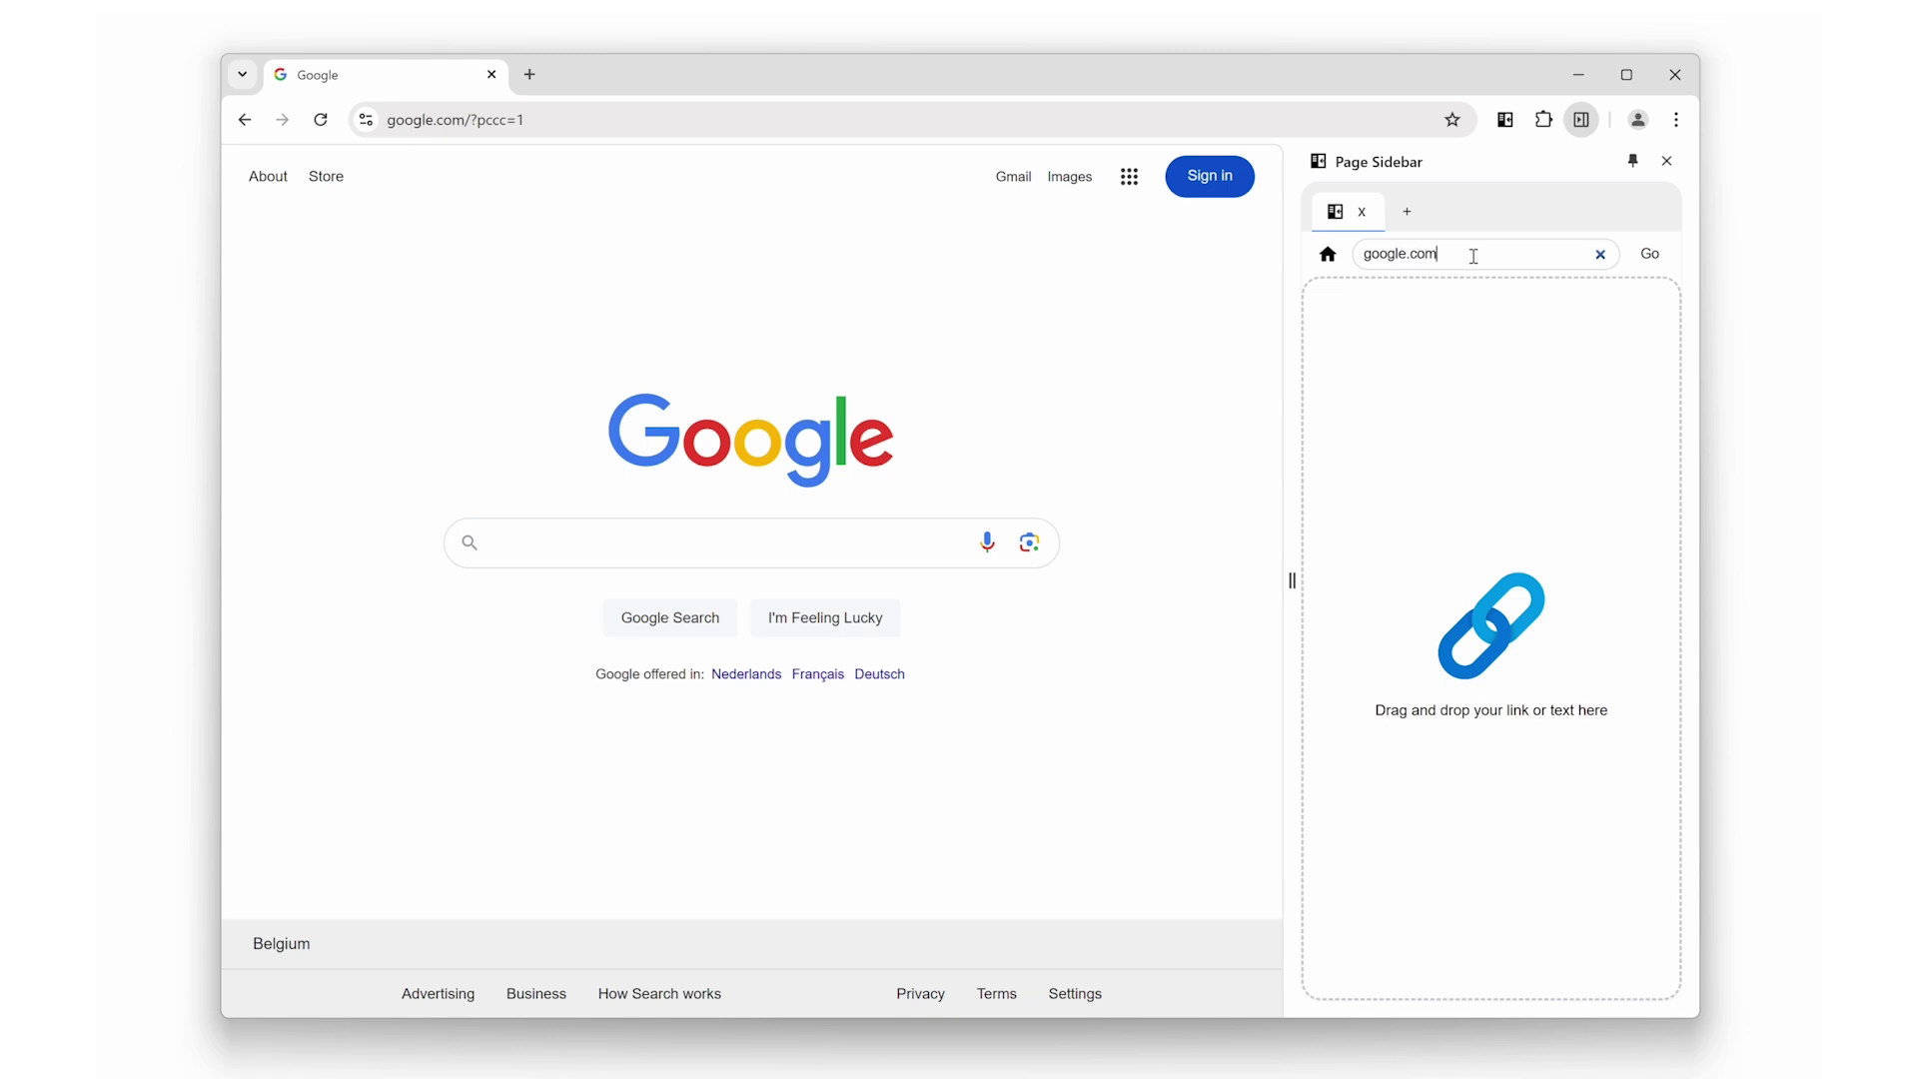
key("Return")
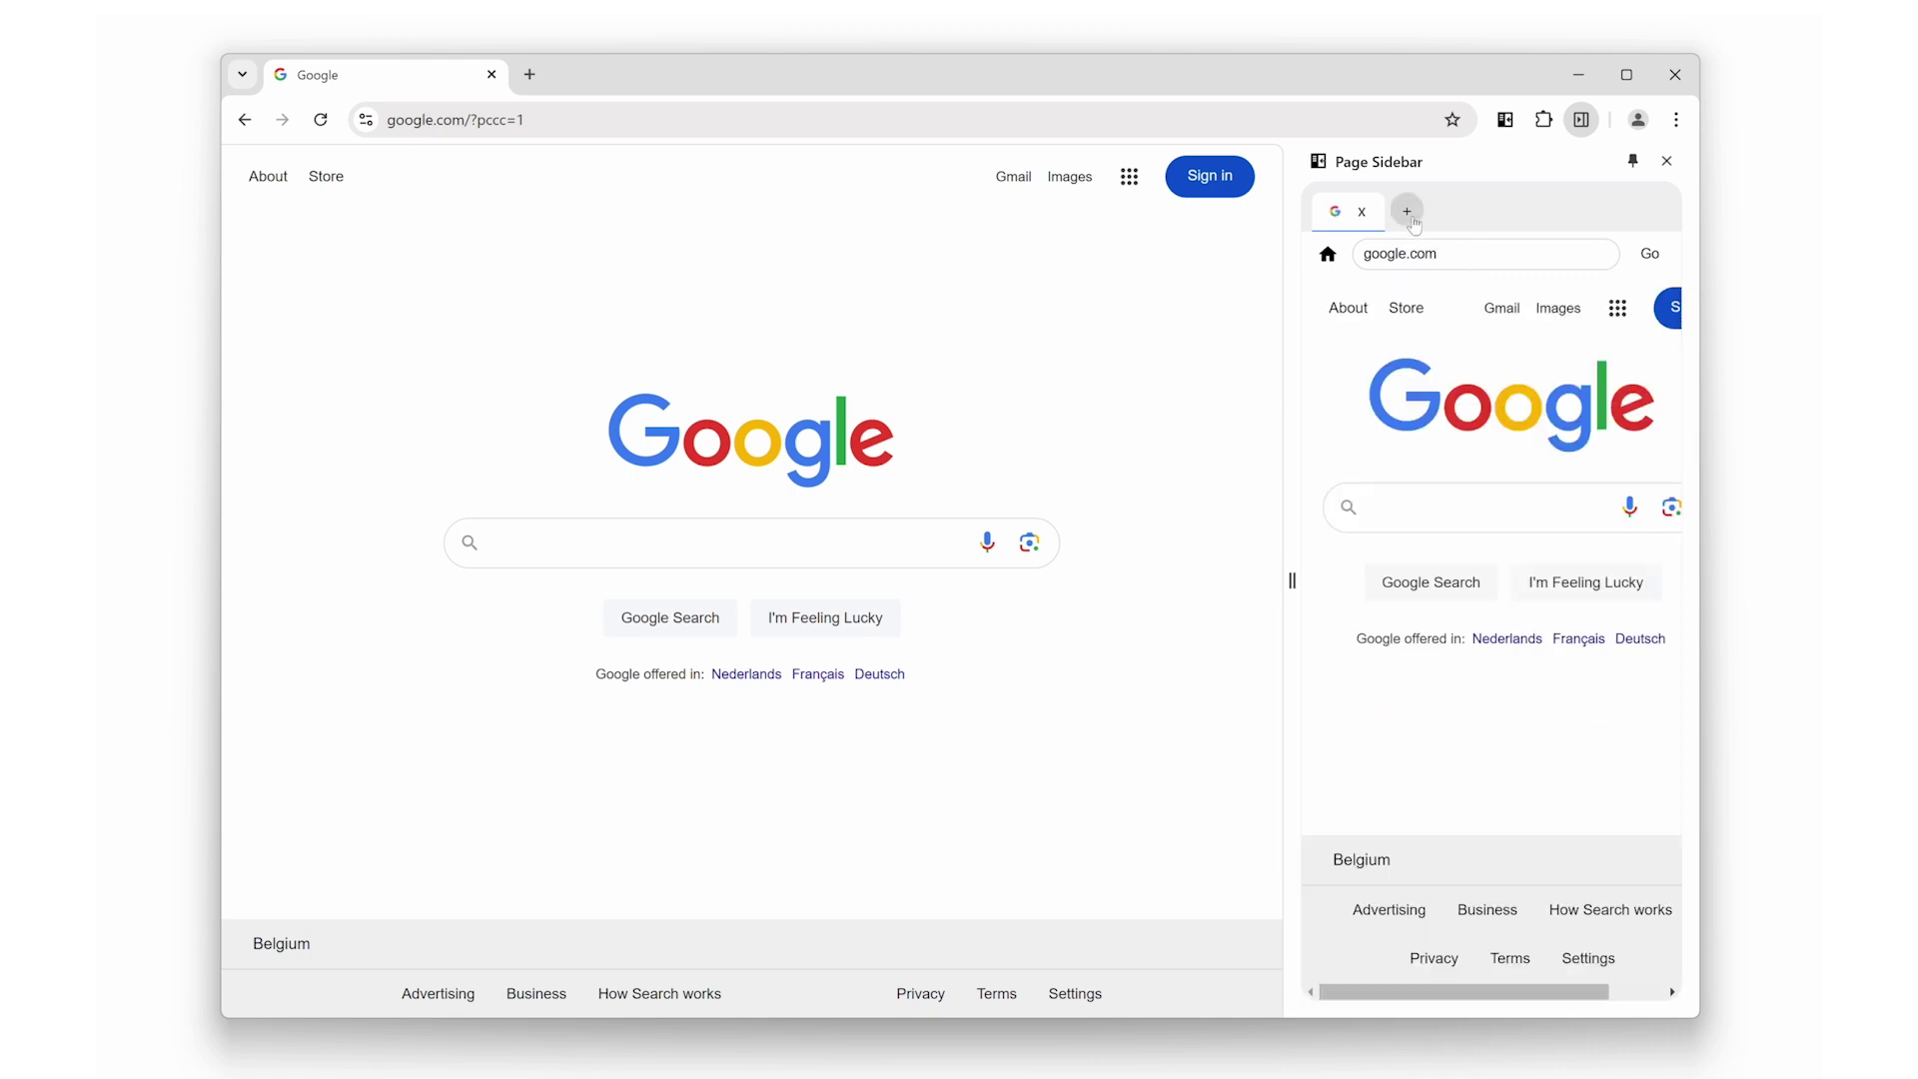
Load apple.com in a second sidebar tab, then switch between the Google and Apple tabs.
left_click(1407, 213)
left_click(1404, 249)
type("a")
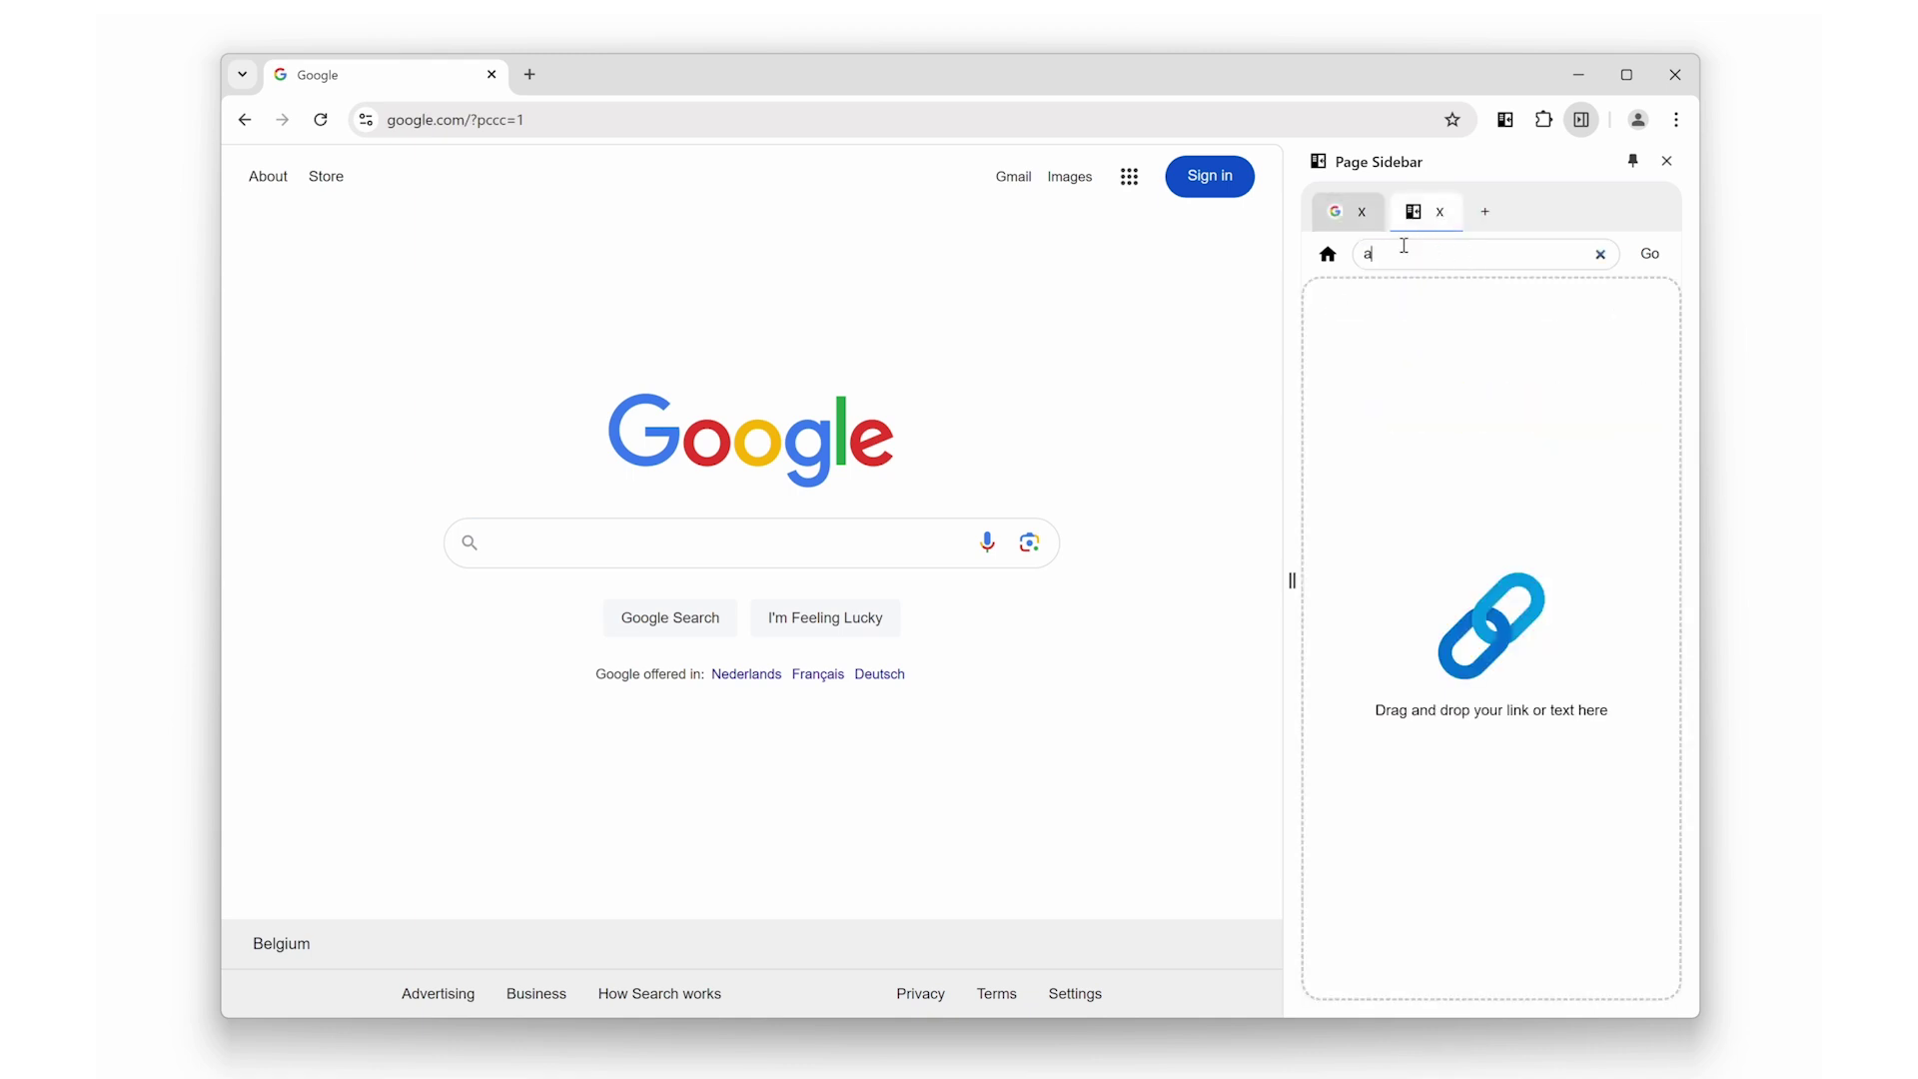
type("pple.com")
key("Return")
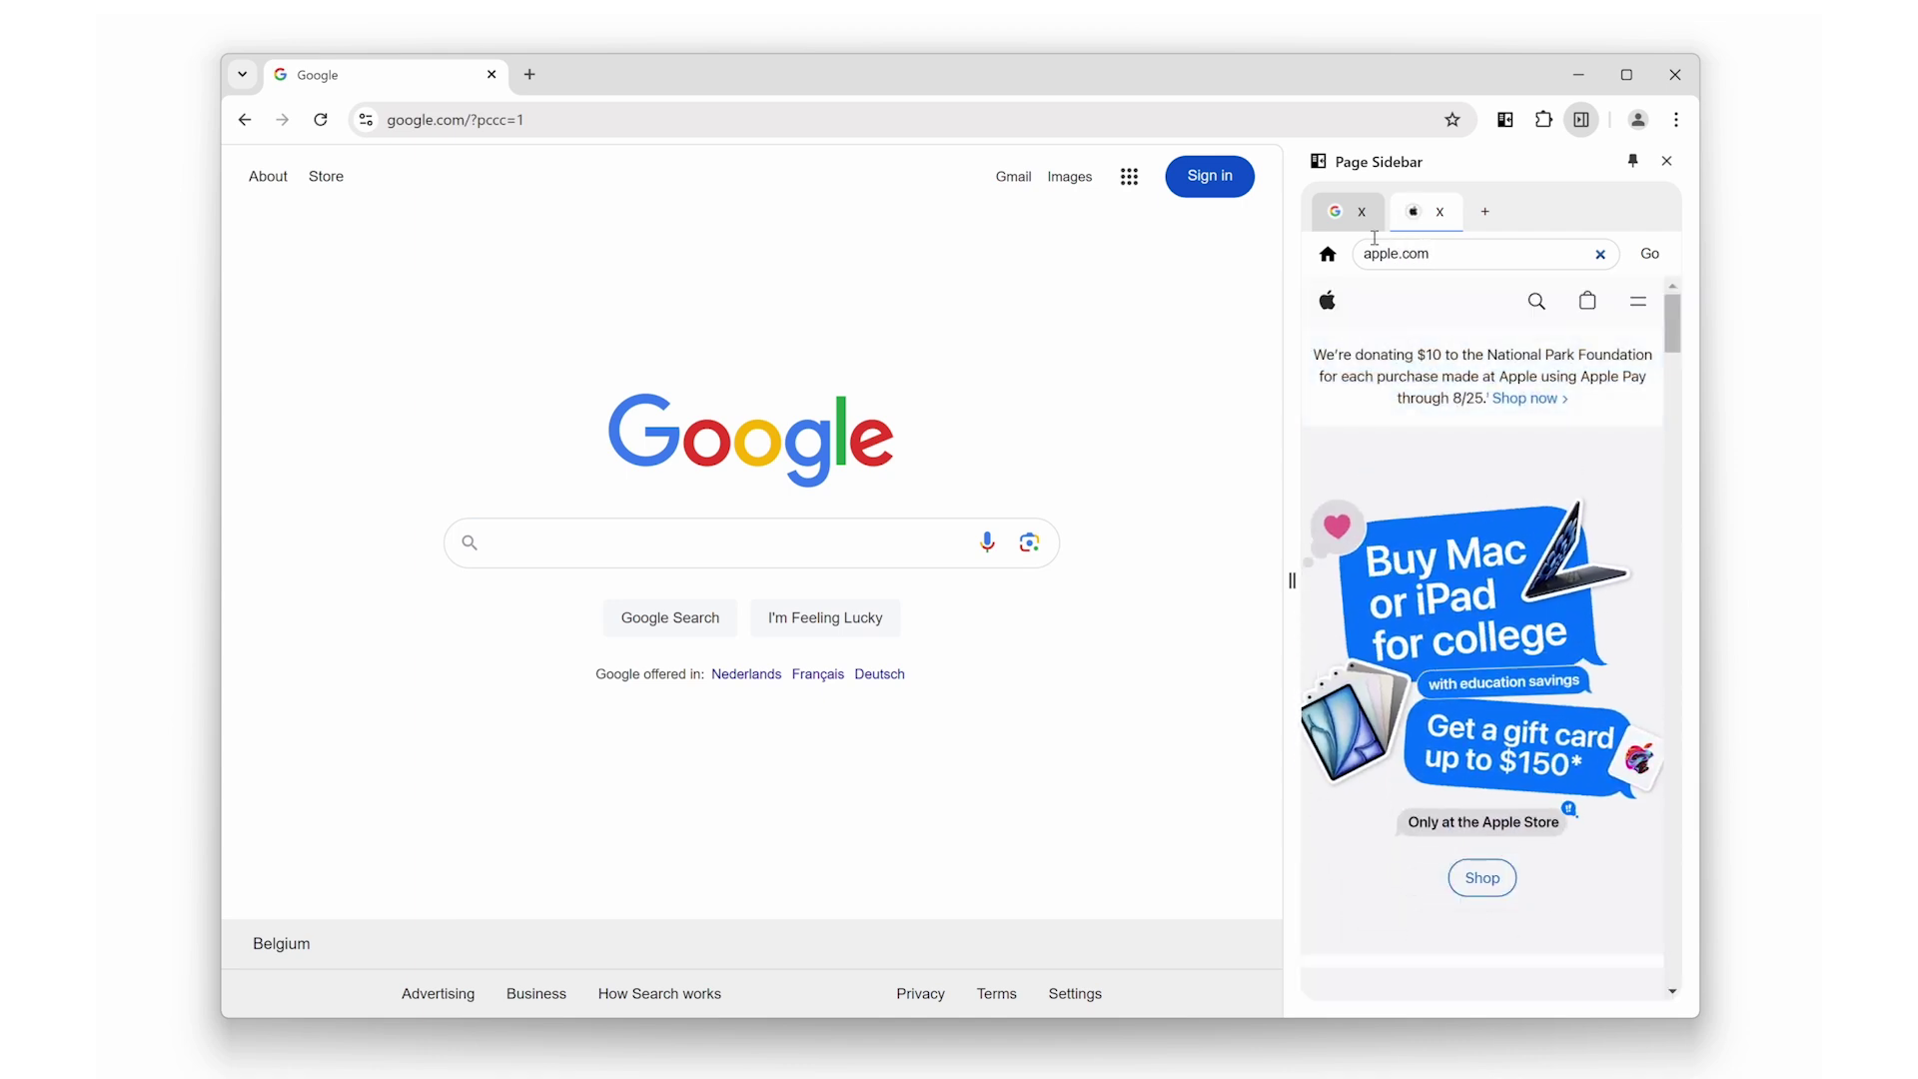
left_click(1341, 222)
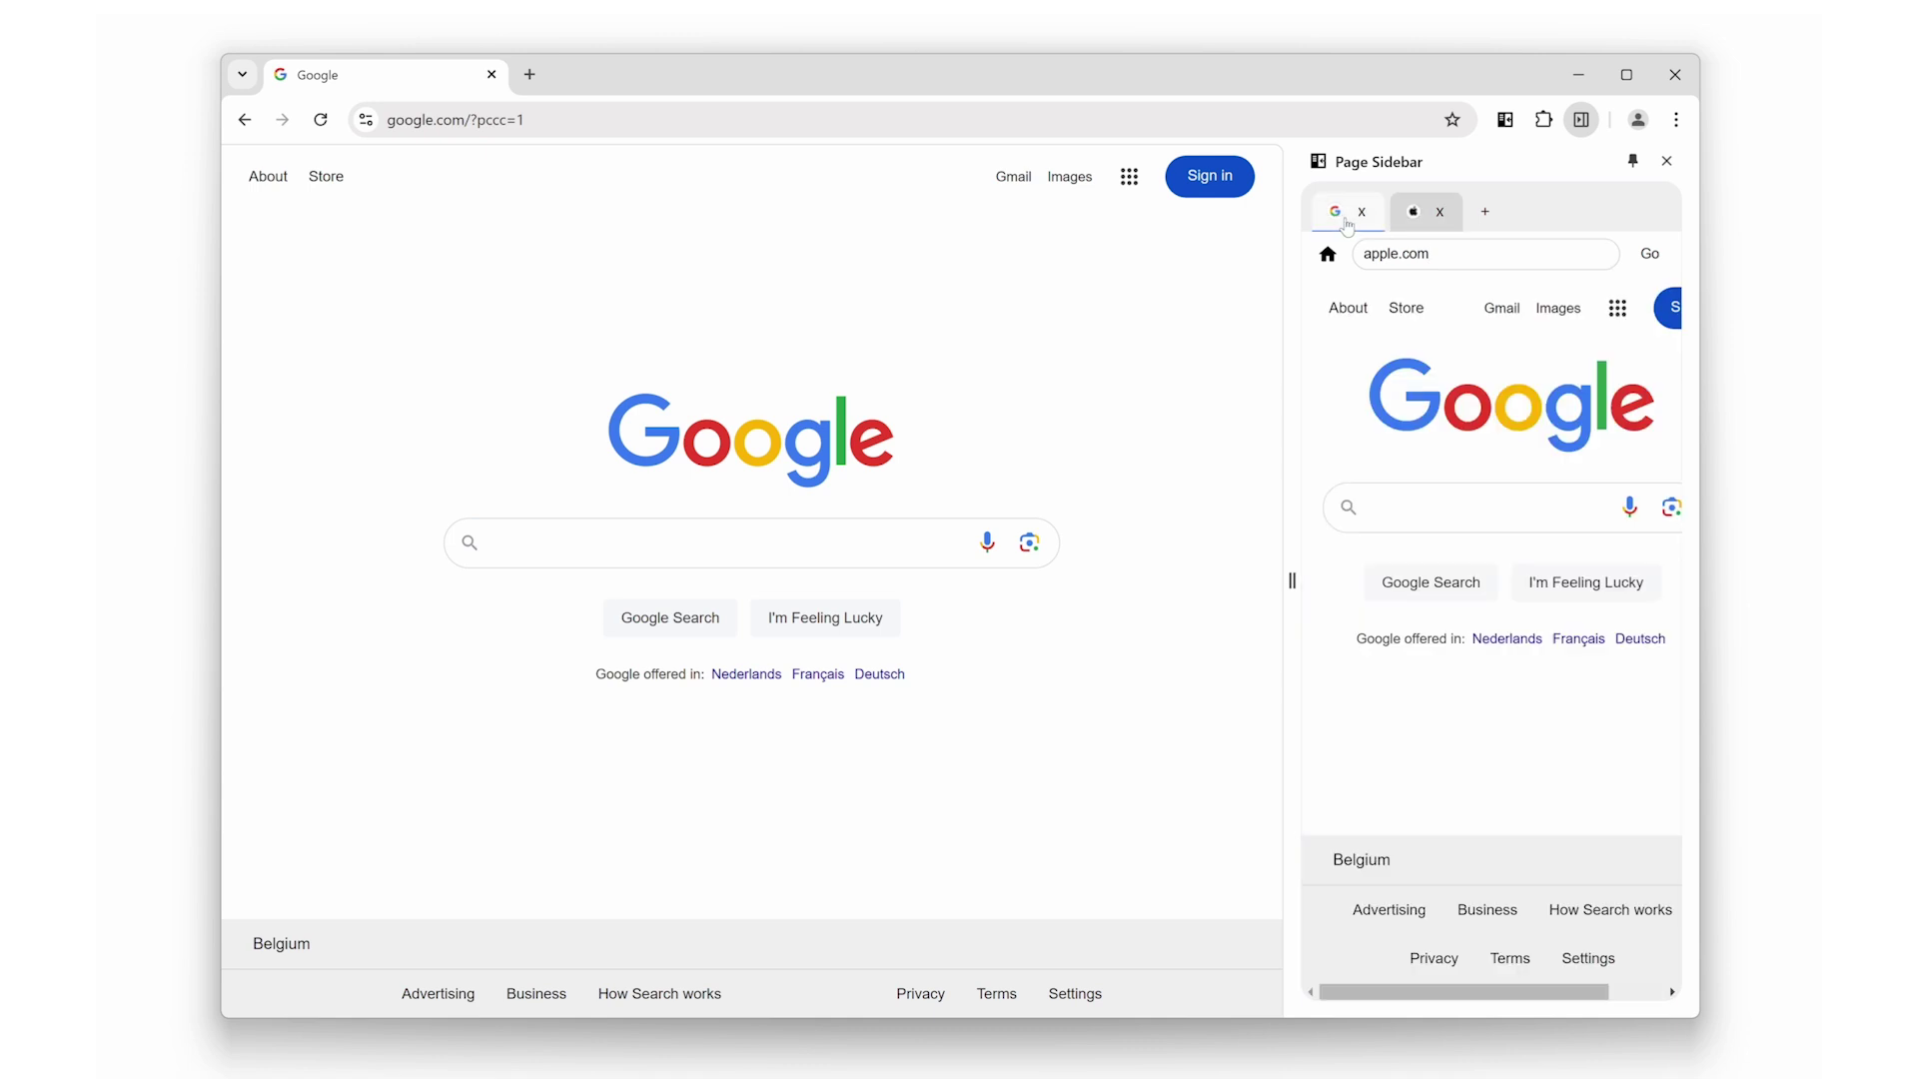
left_click(1421, 221)
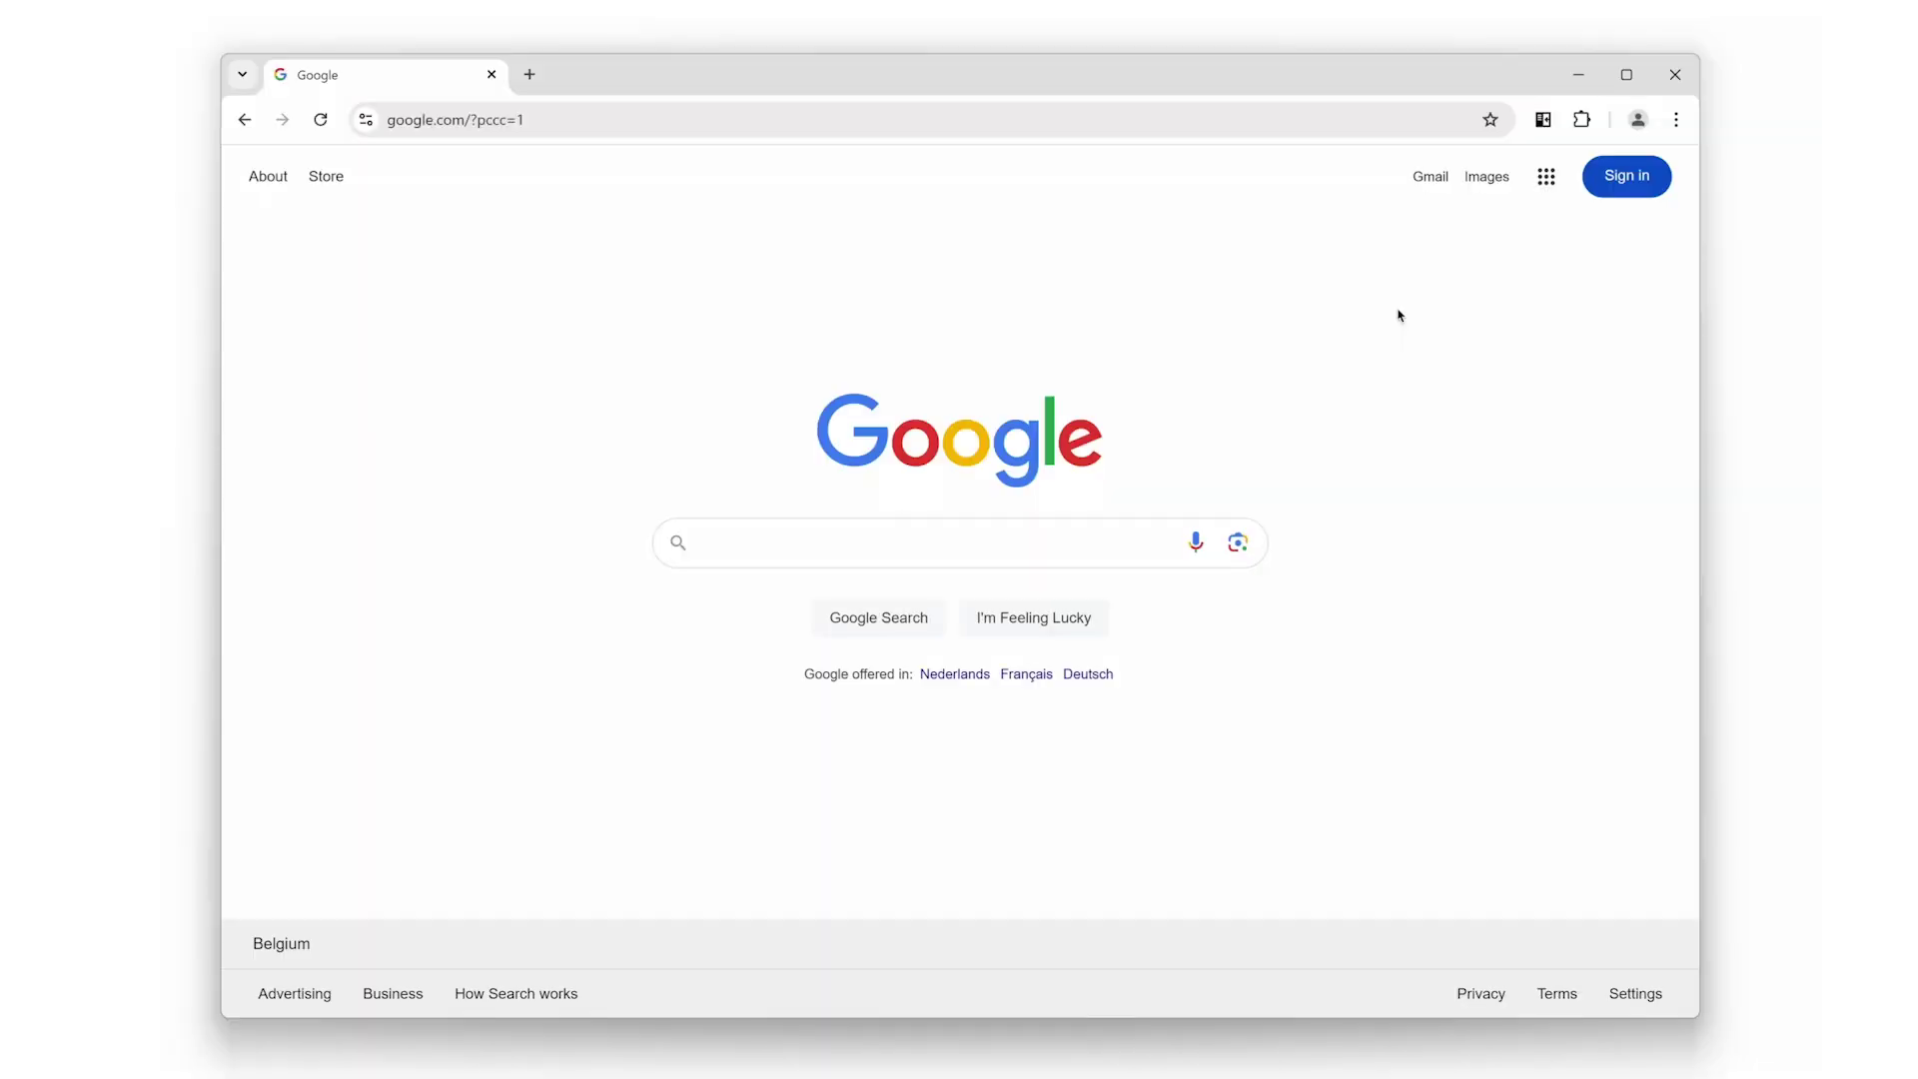
Open the Page Sidebar options page from the extension icon's context menu.
right_click(1544, 130)
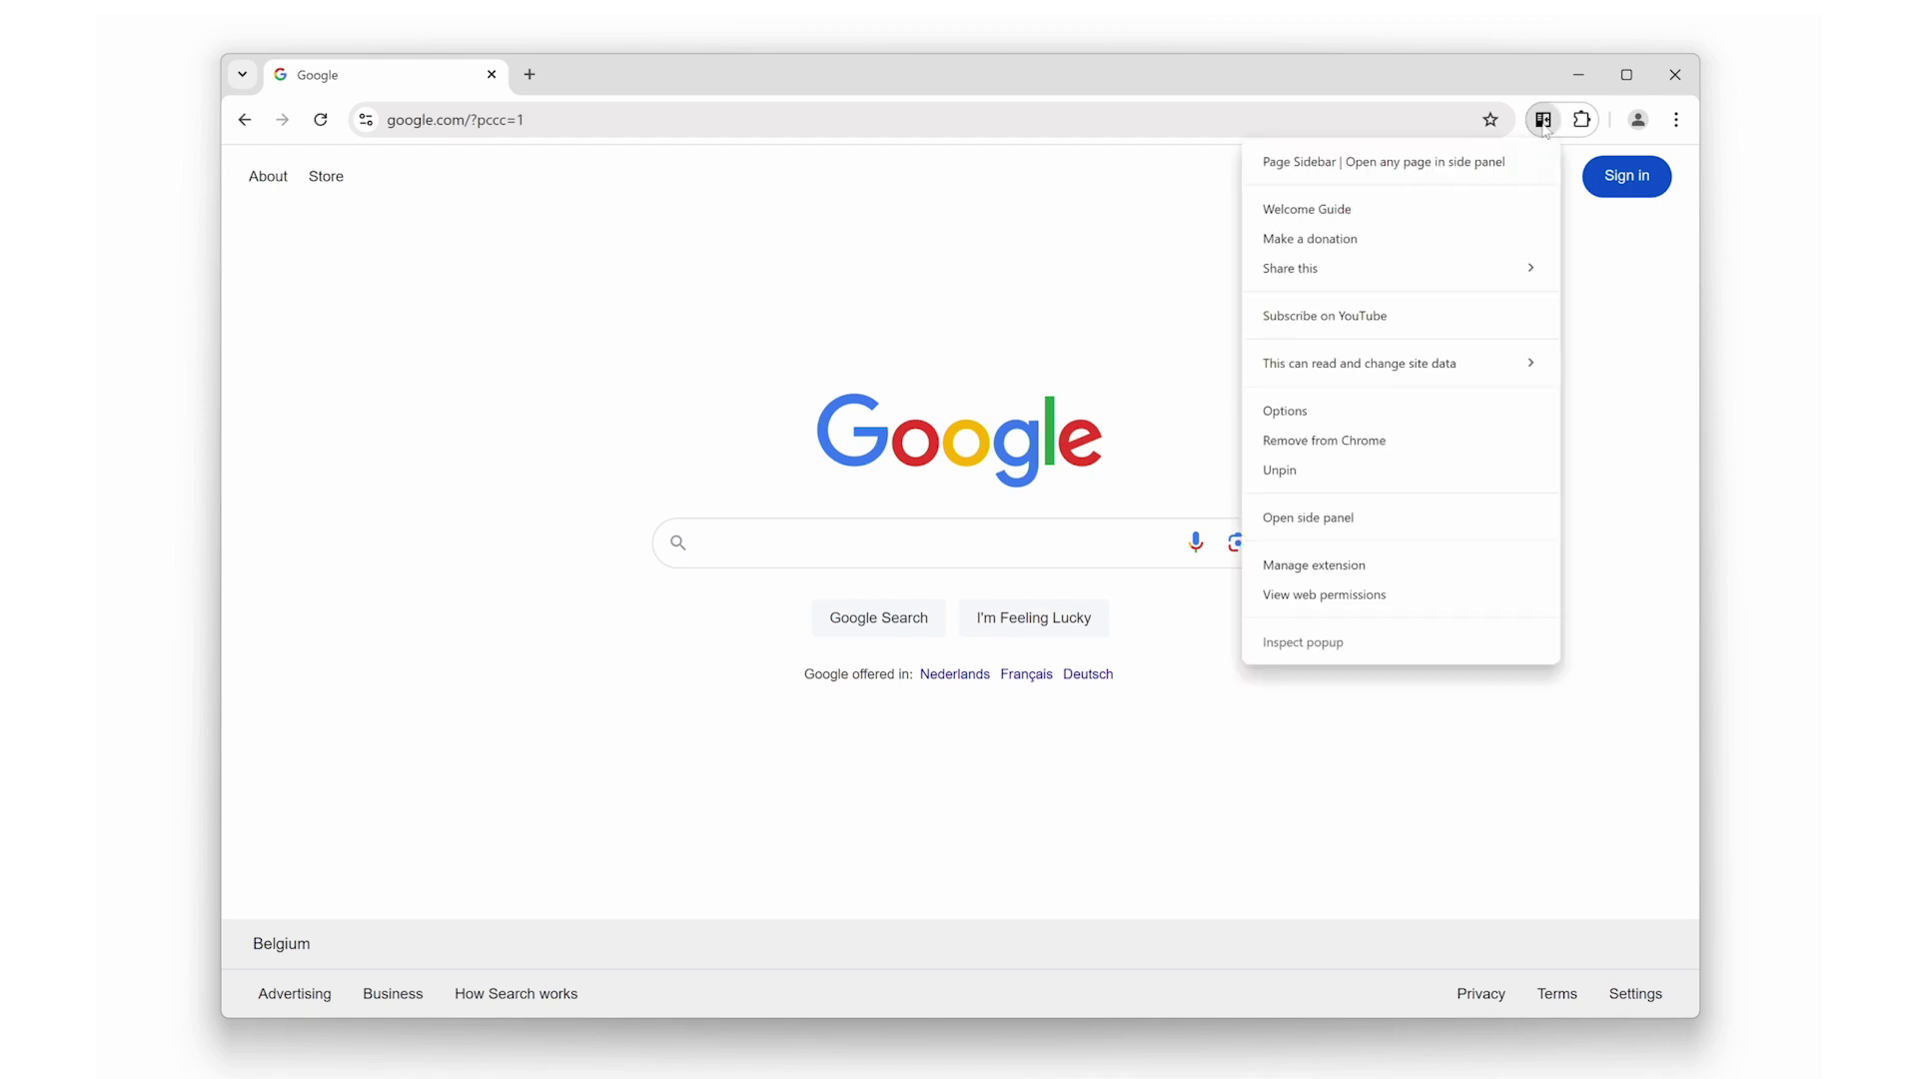
left_click(1453, 406)
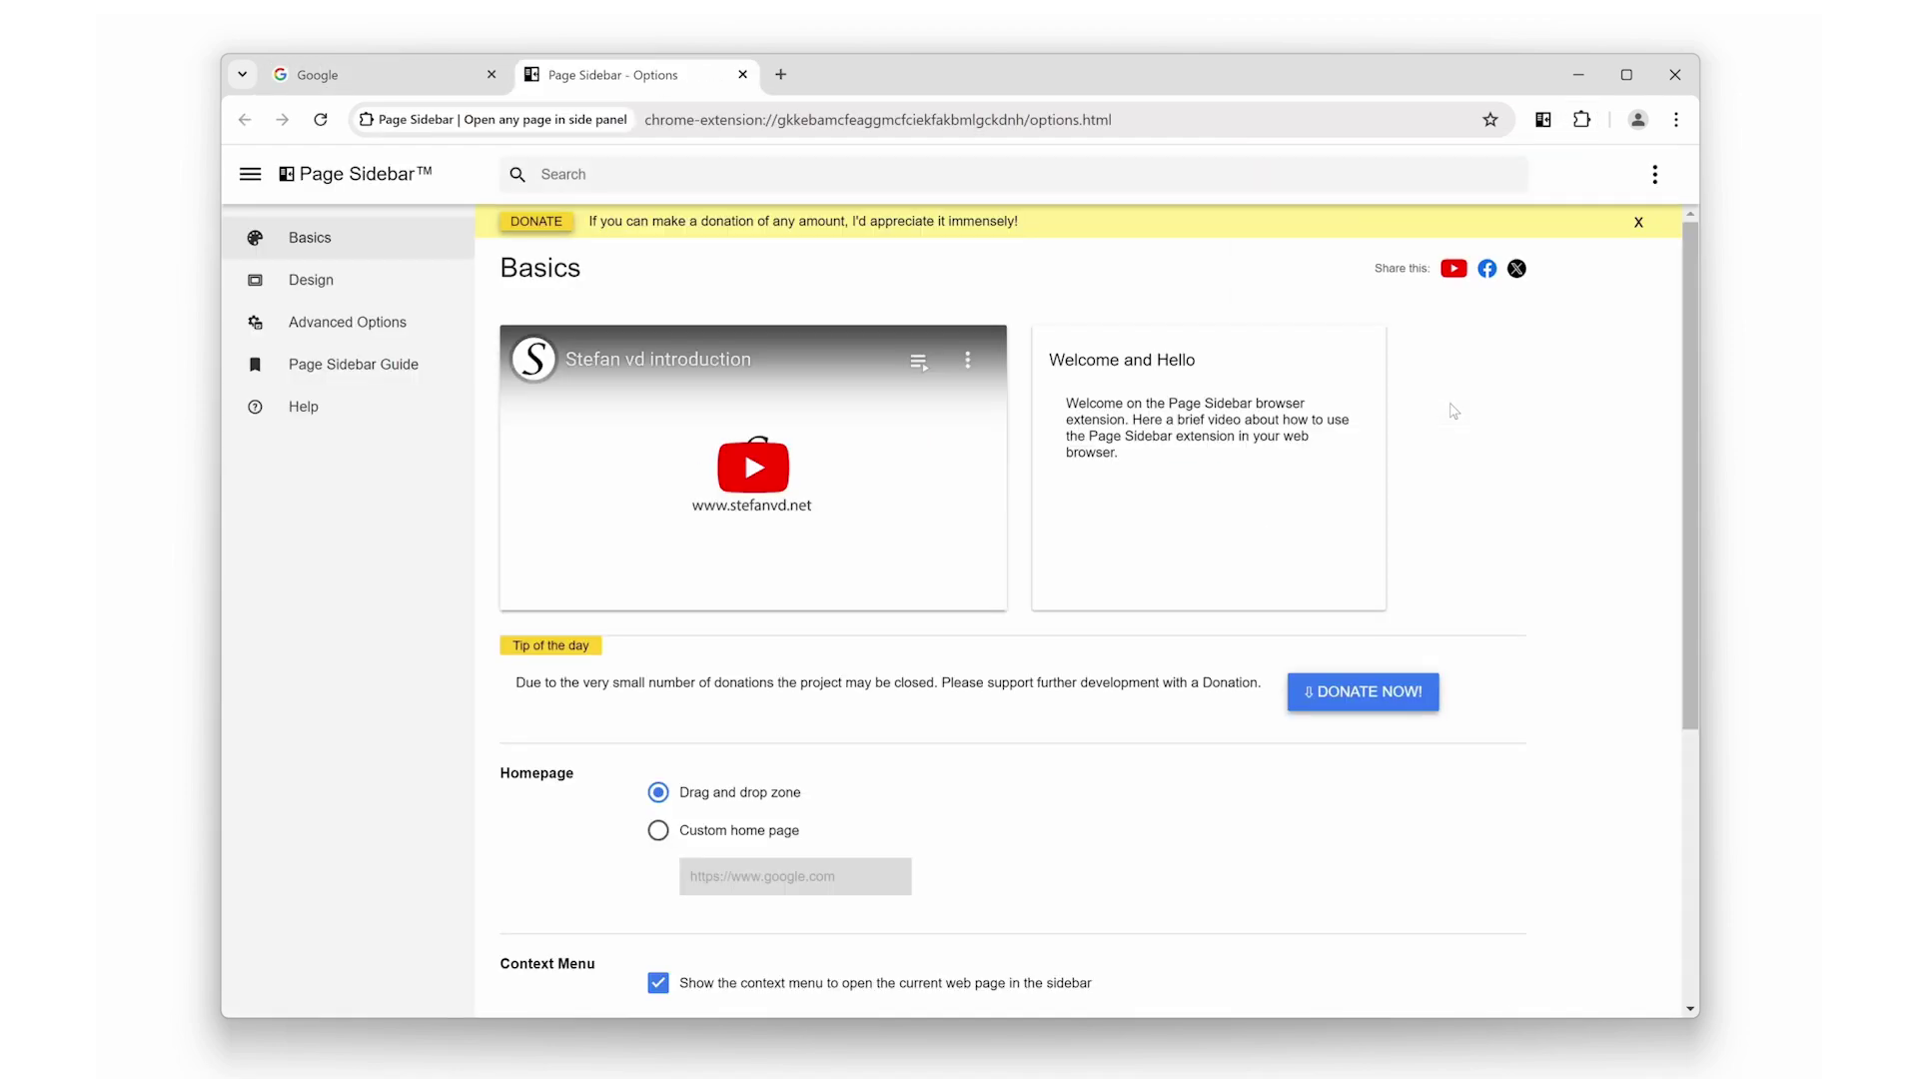
left_click(1542, 122)
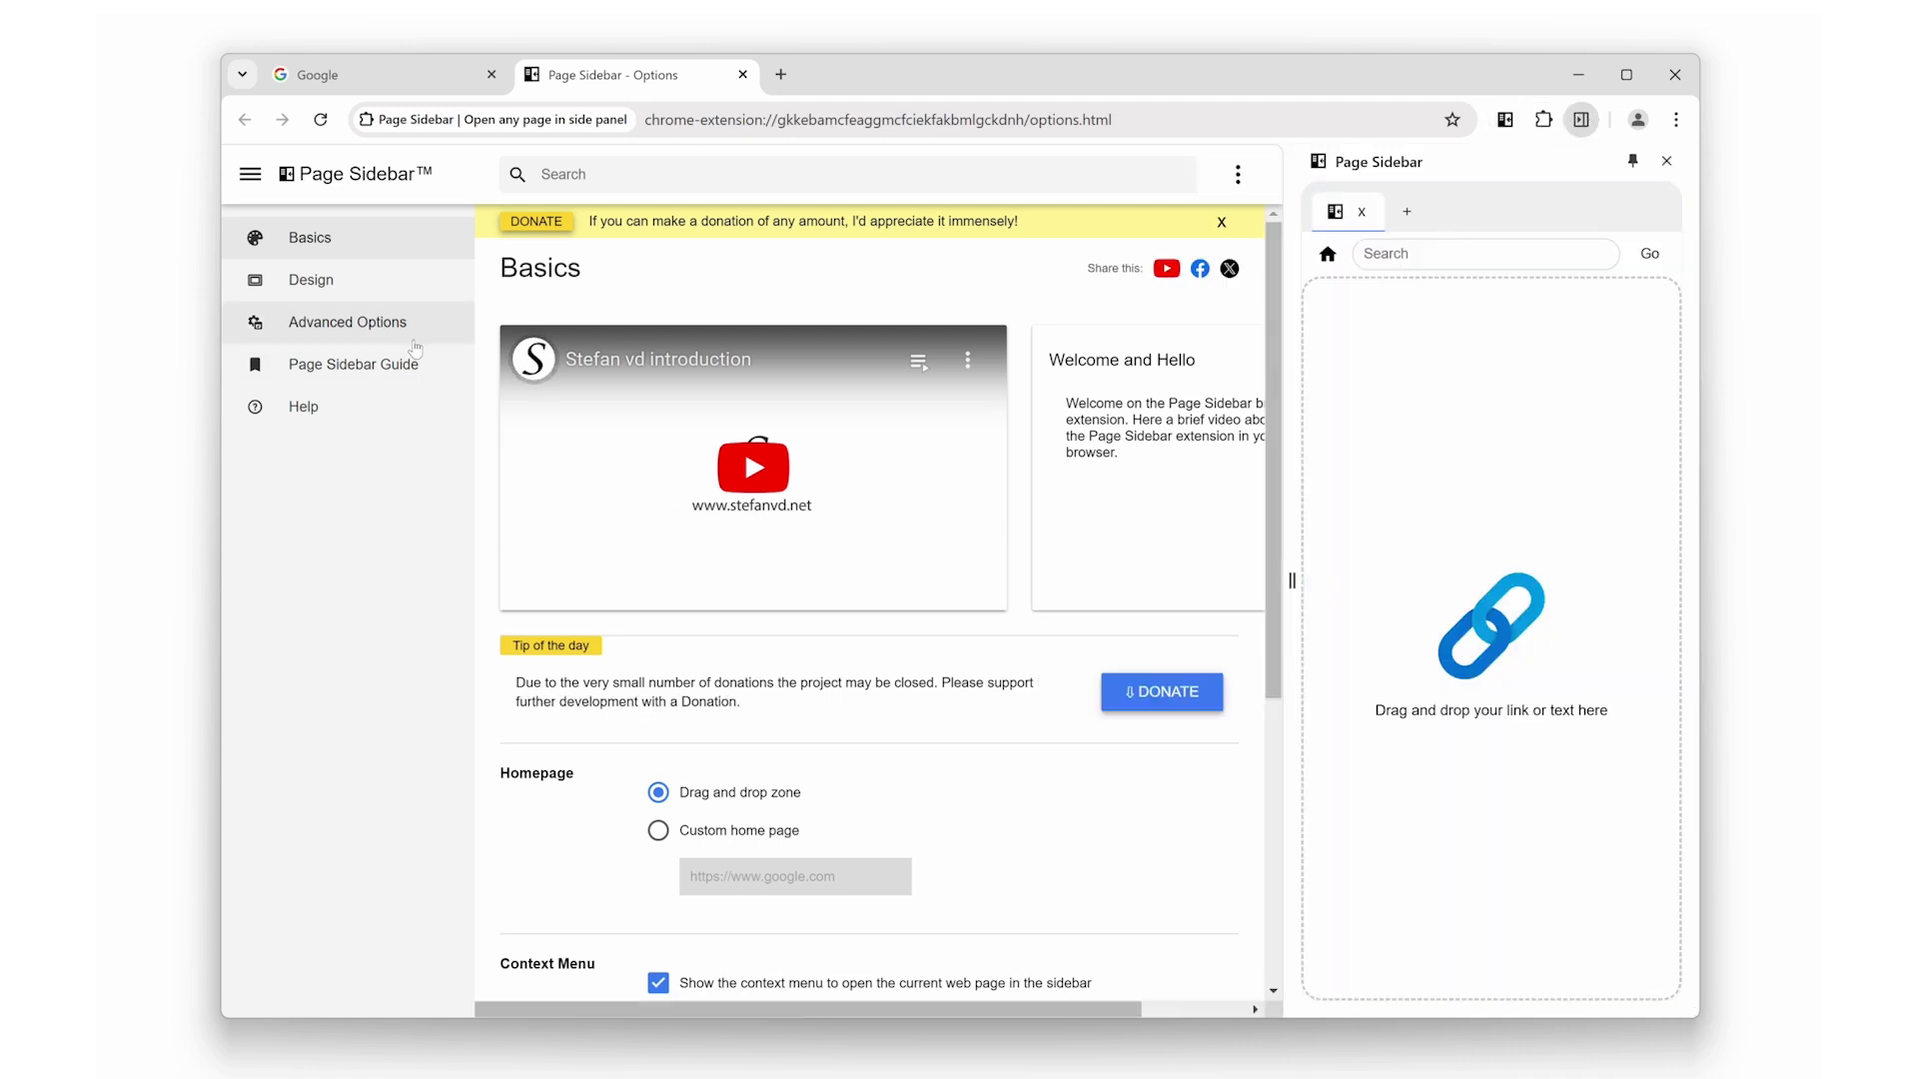
In Advanced Options, enable Copy current URL and Navigation buttons, and disable Show the go button.
left_click(394, 327)
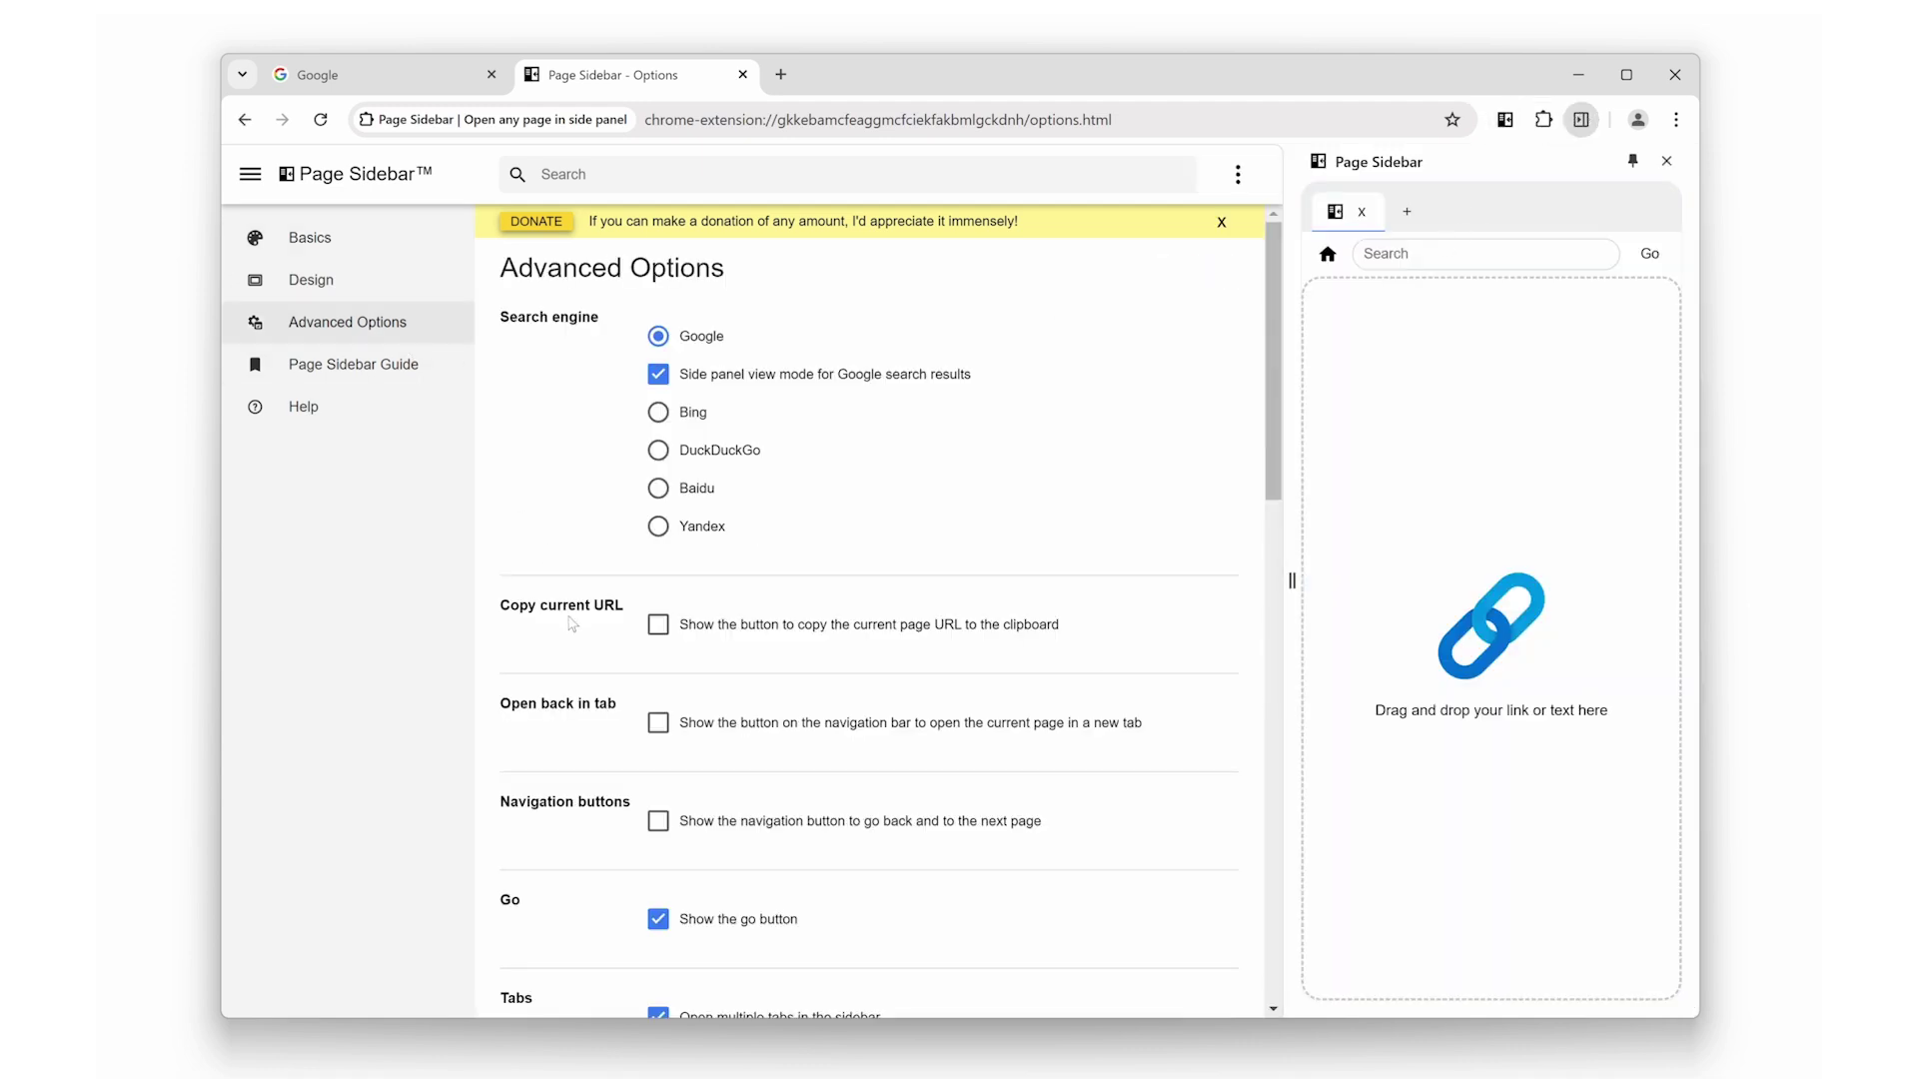
left_click(658, 625)
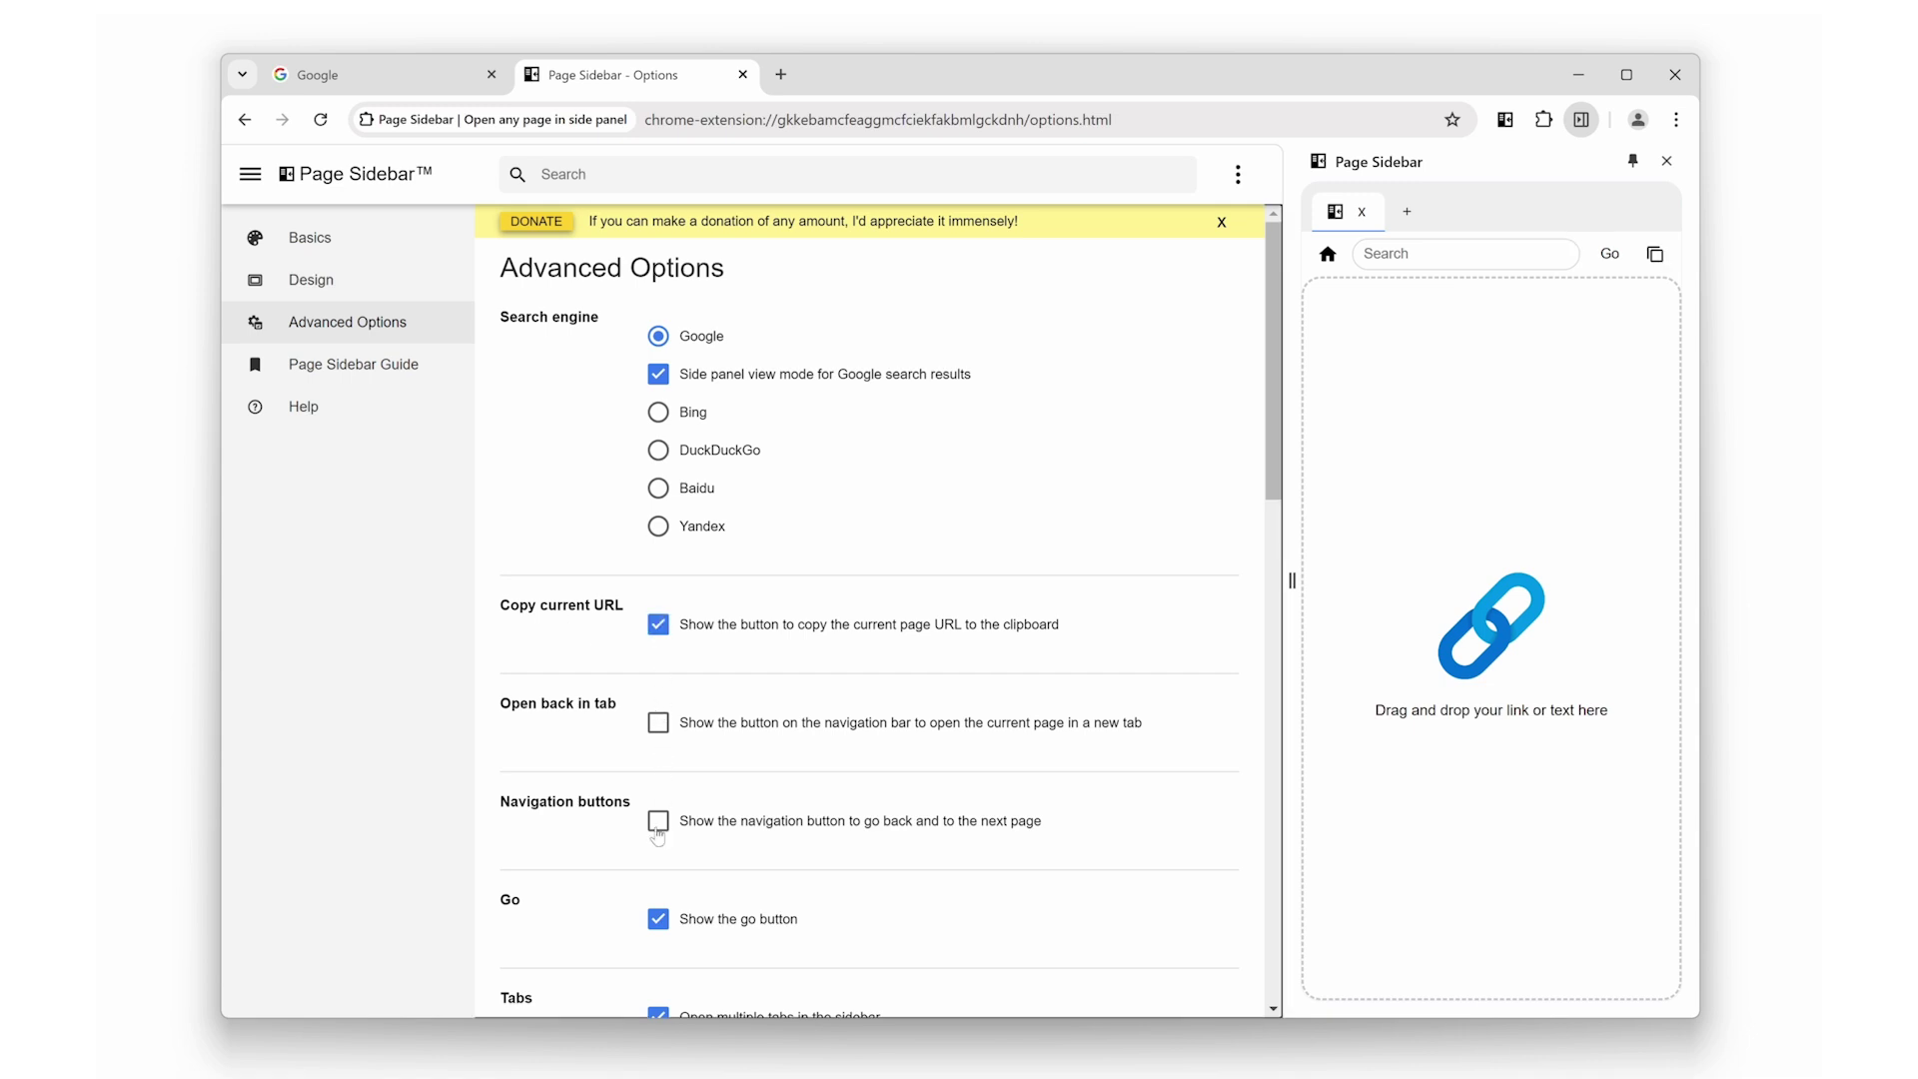
left_click(659, 825)
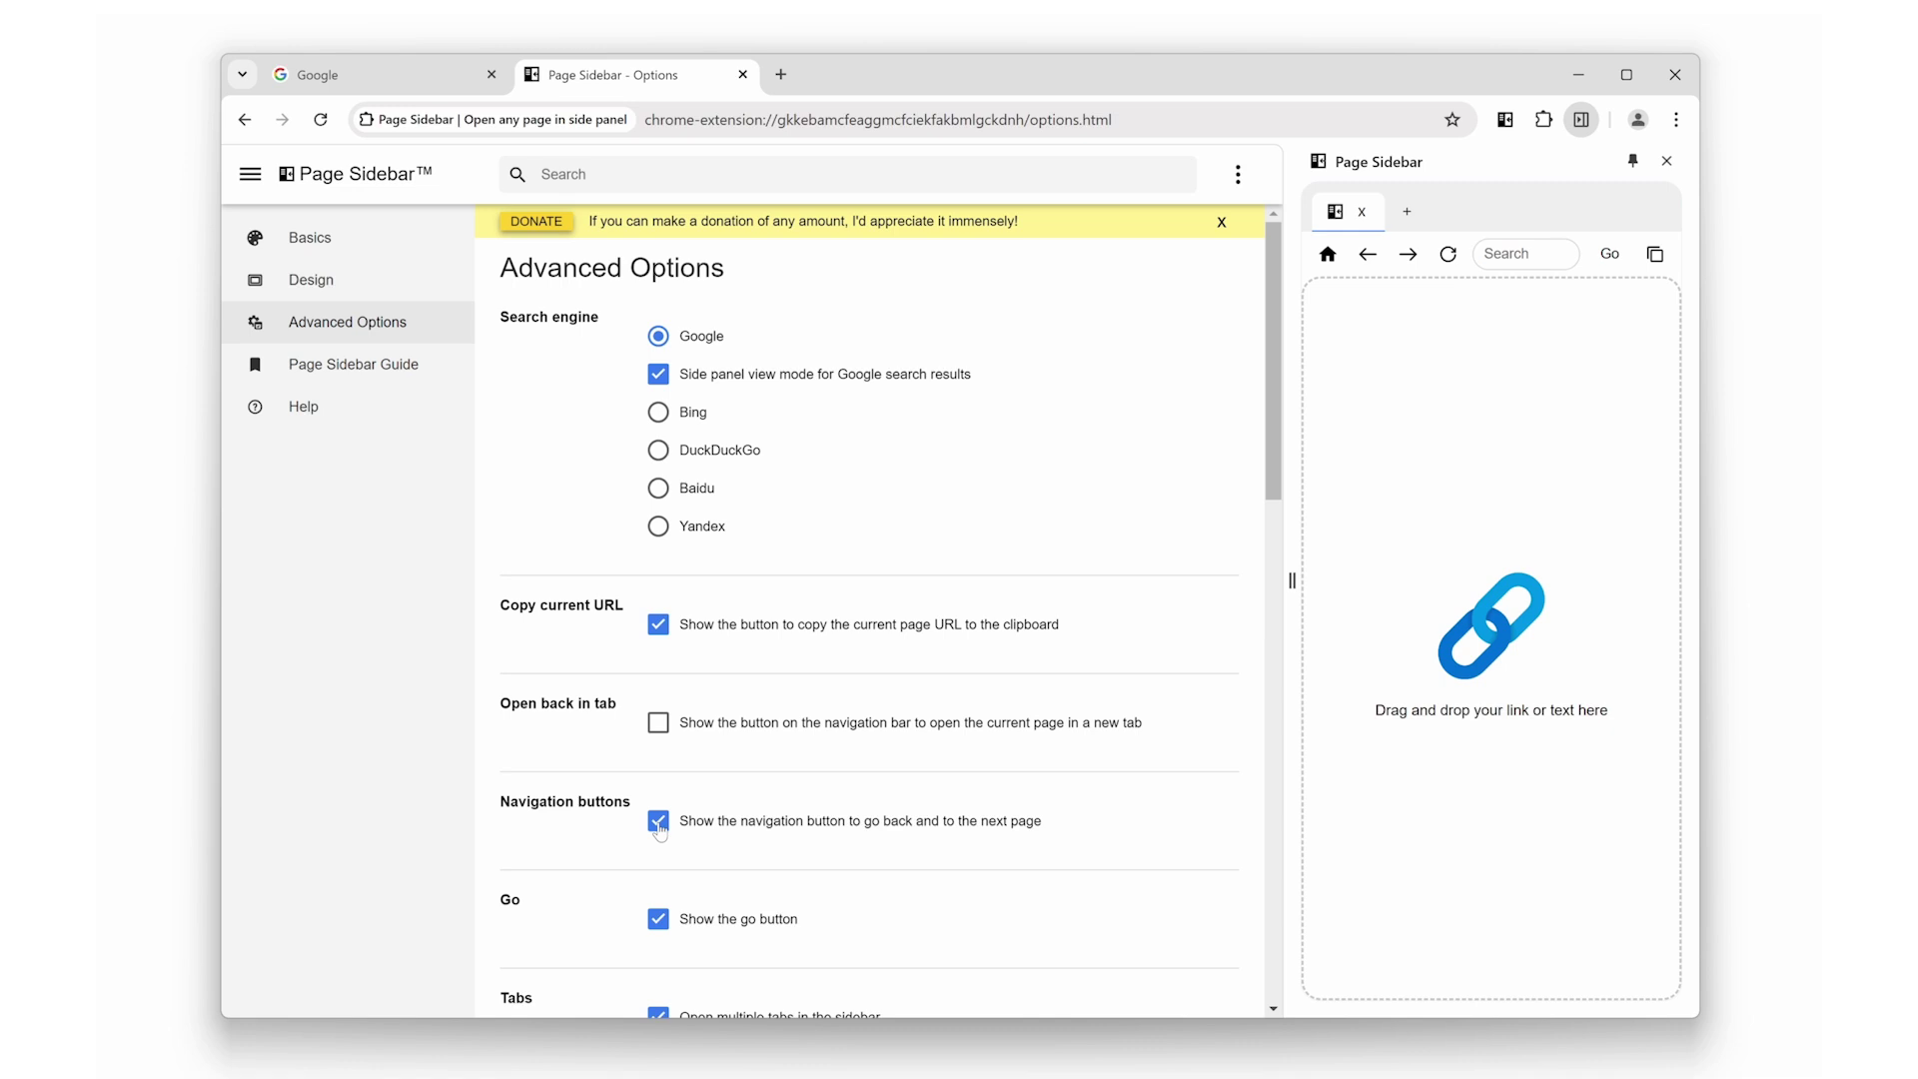
left_click(658, 921)
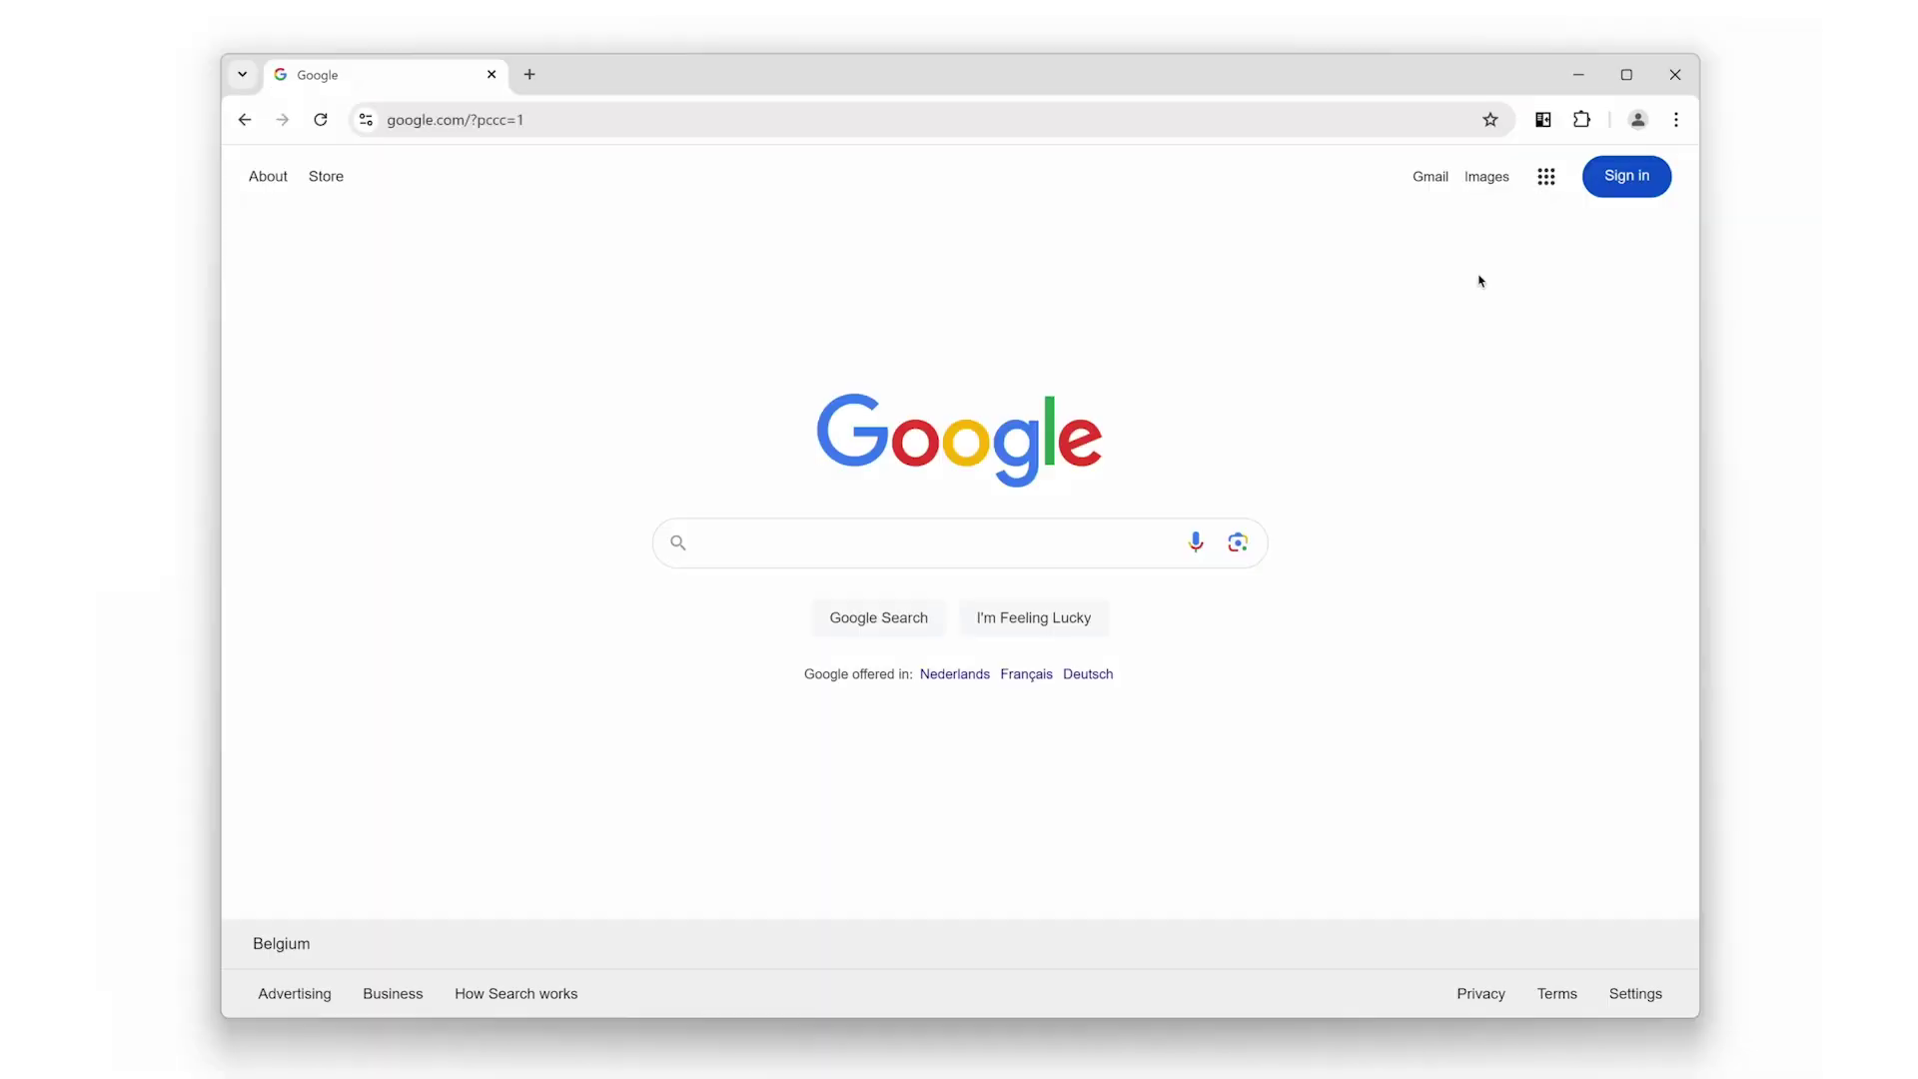
Load google.com in the sidebar, then close and reopen the panel.
left_click(1539, 124)
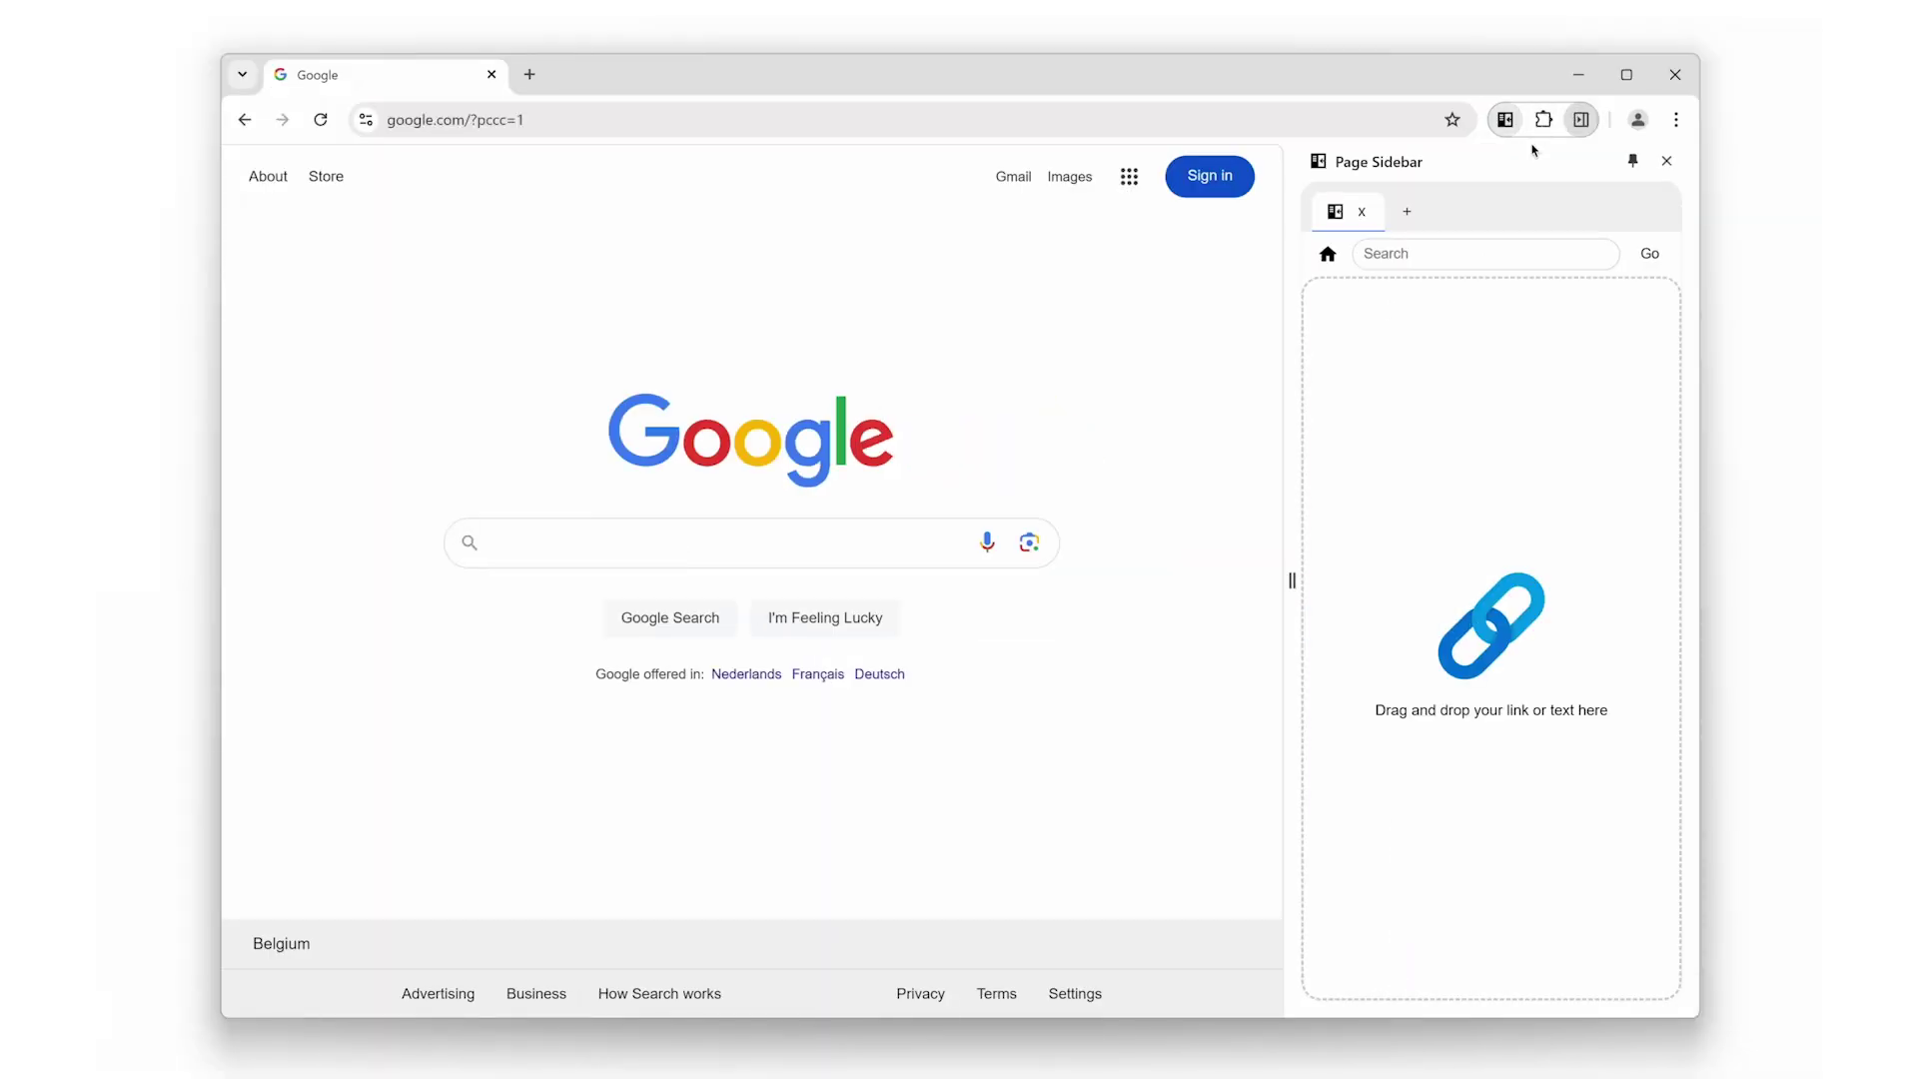
left_click(1465, 250)
type("google.")
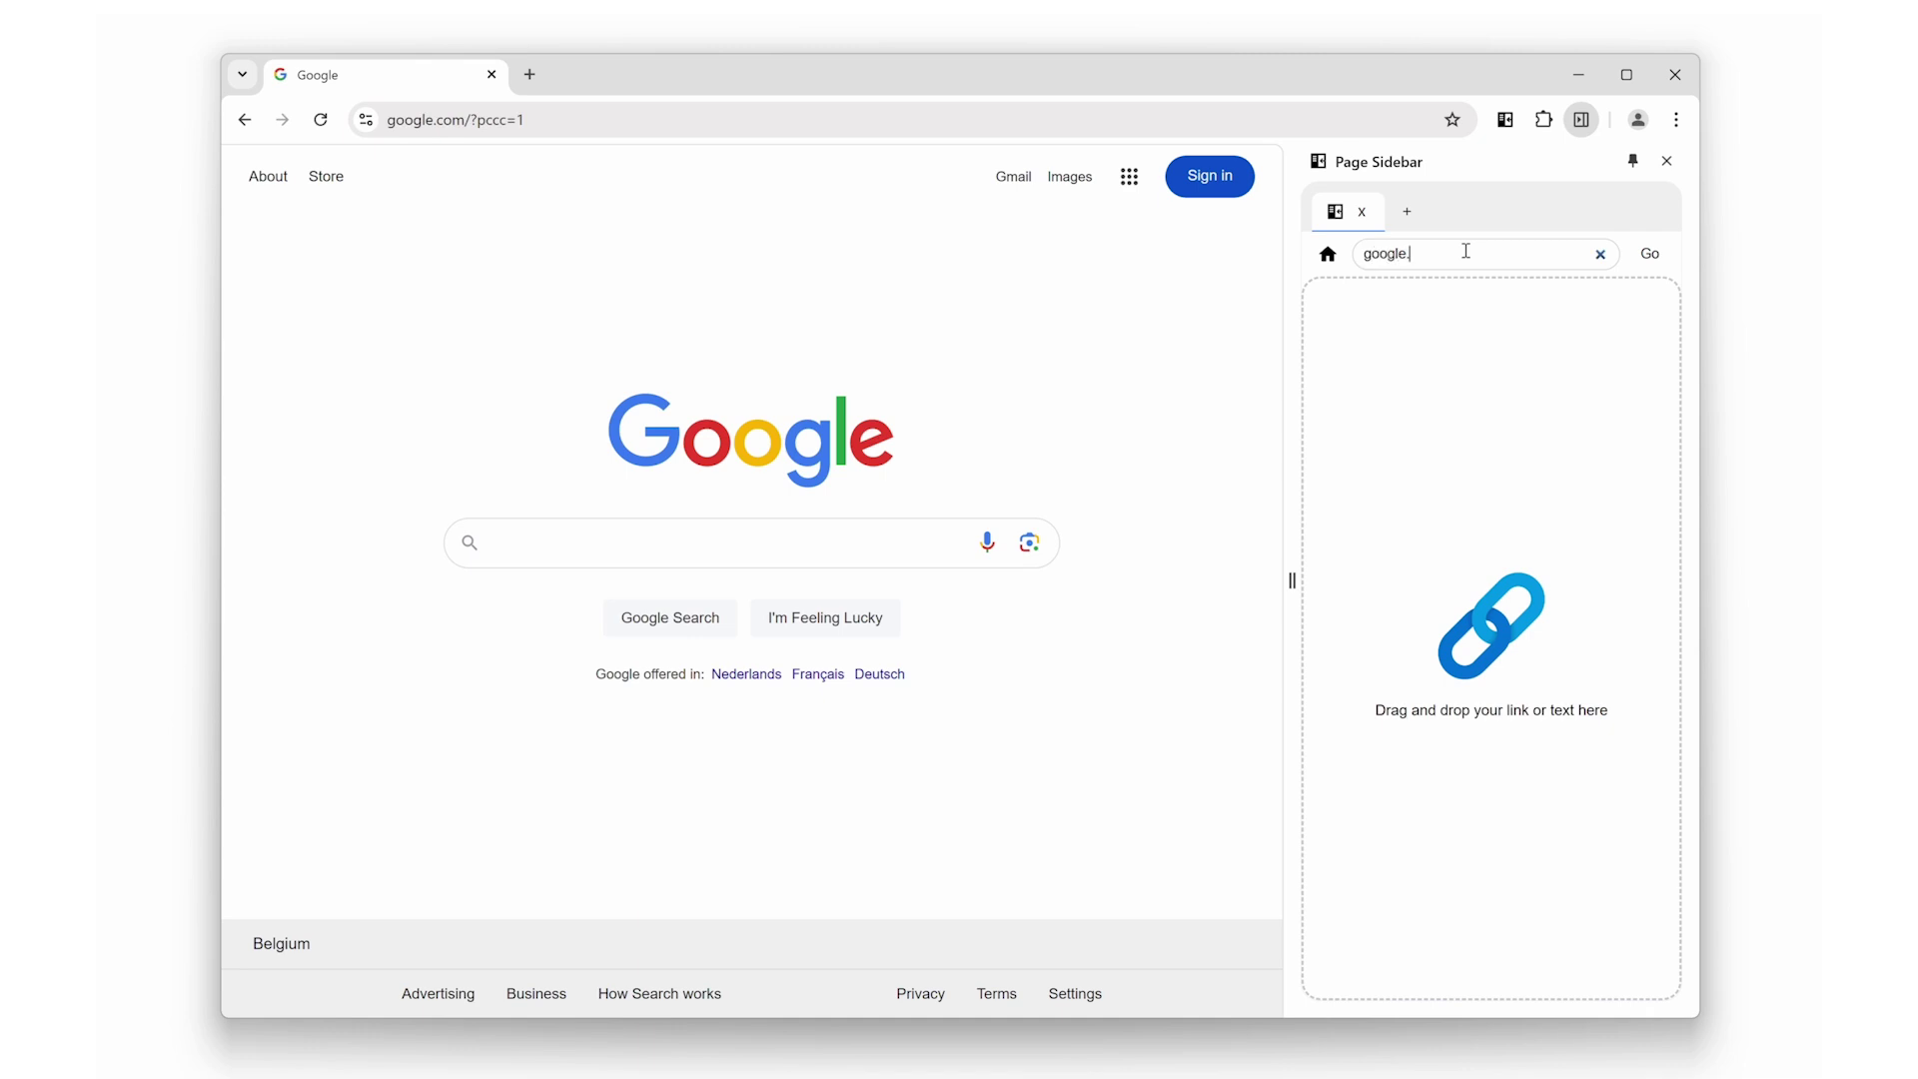
type("com")
key("Return")
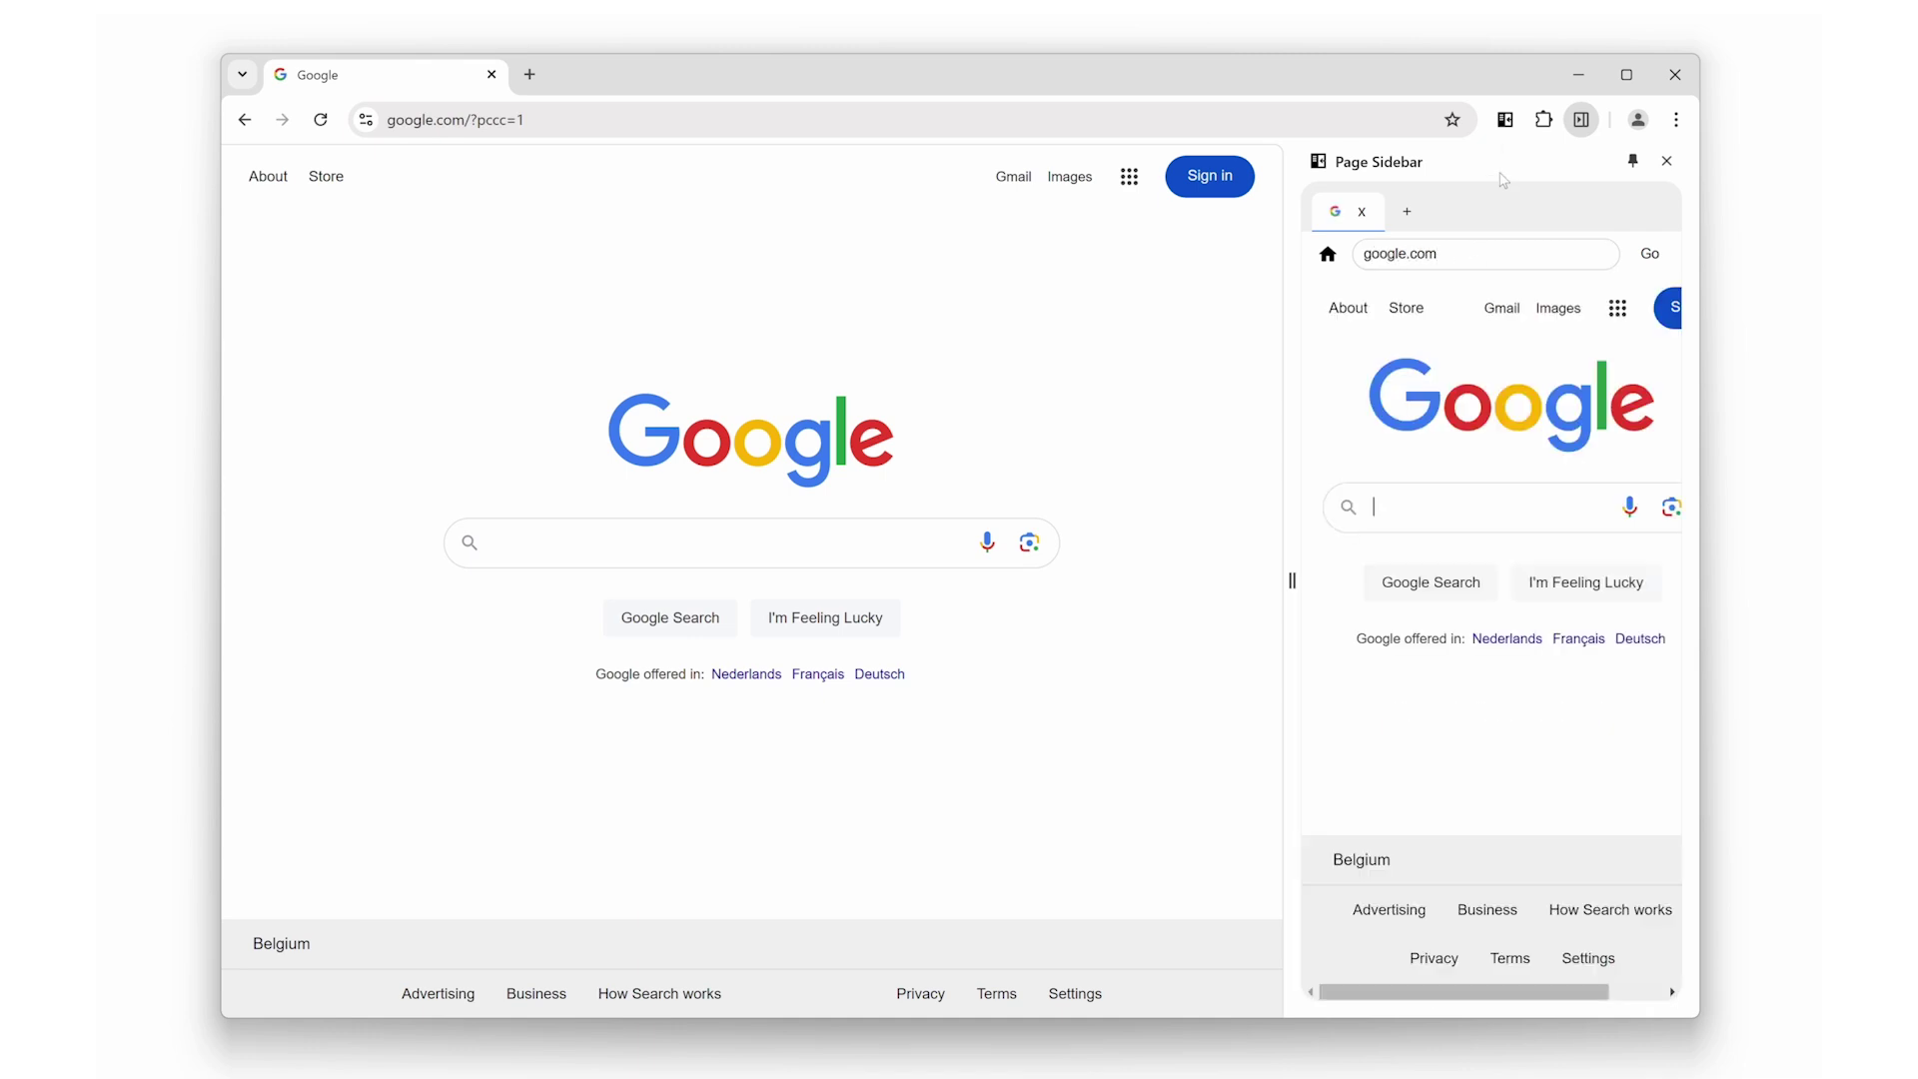
left_click(1580, 120)
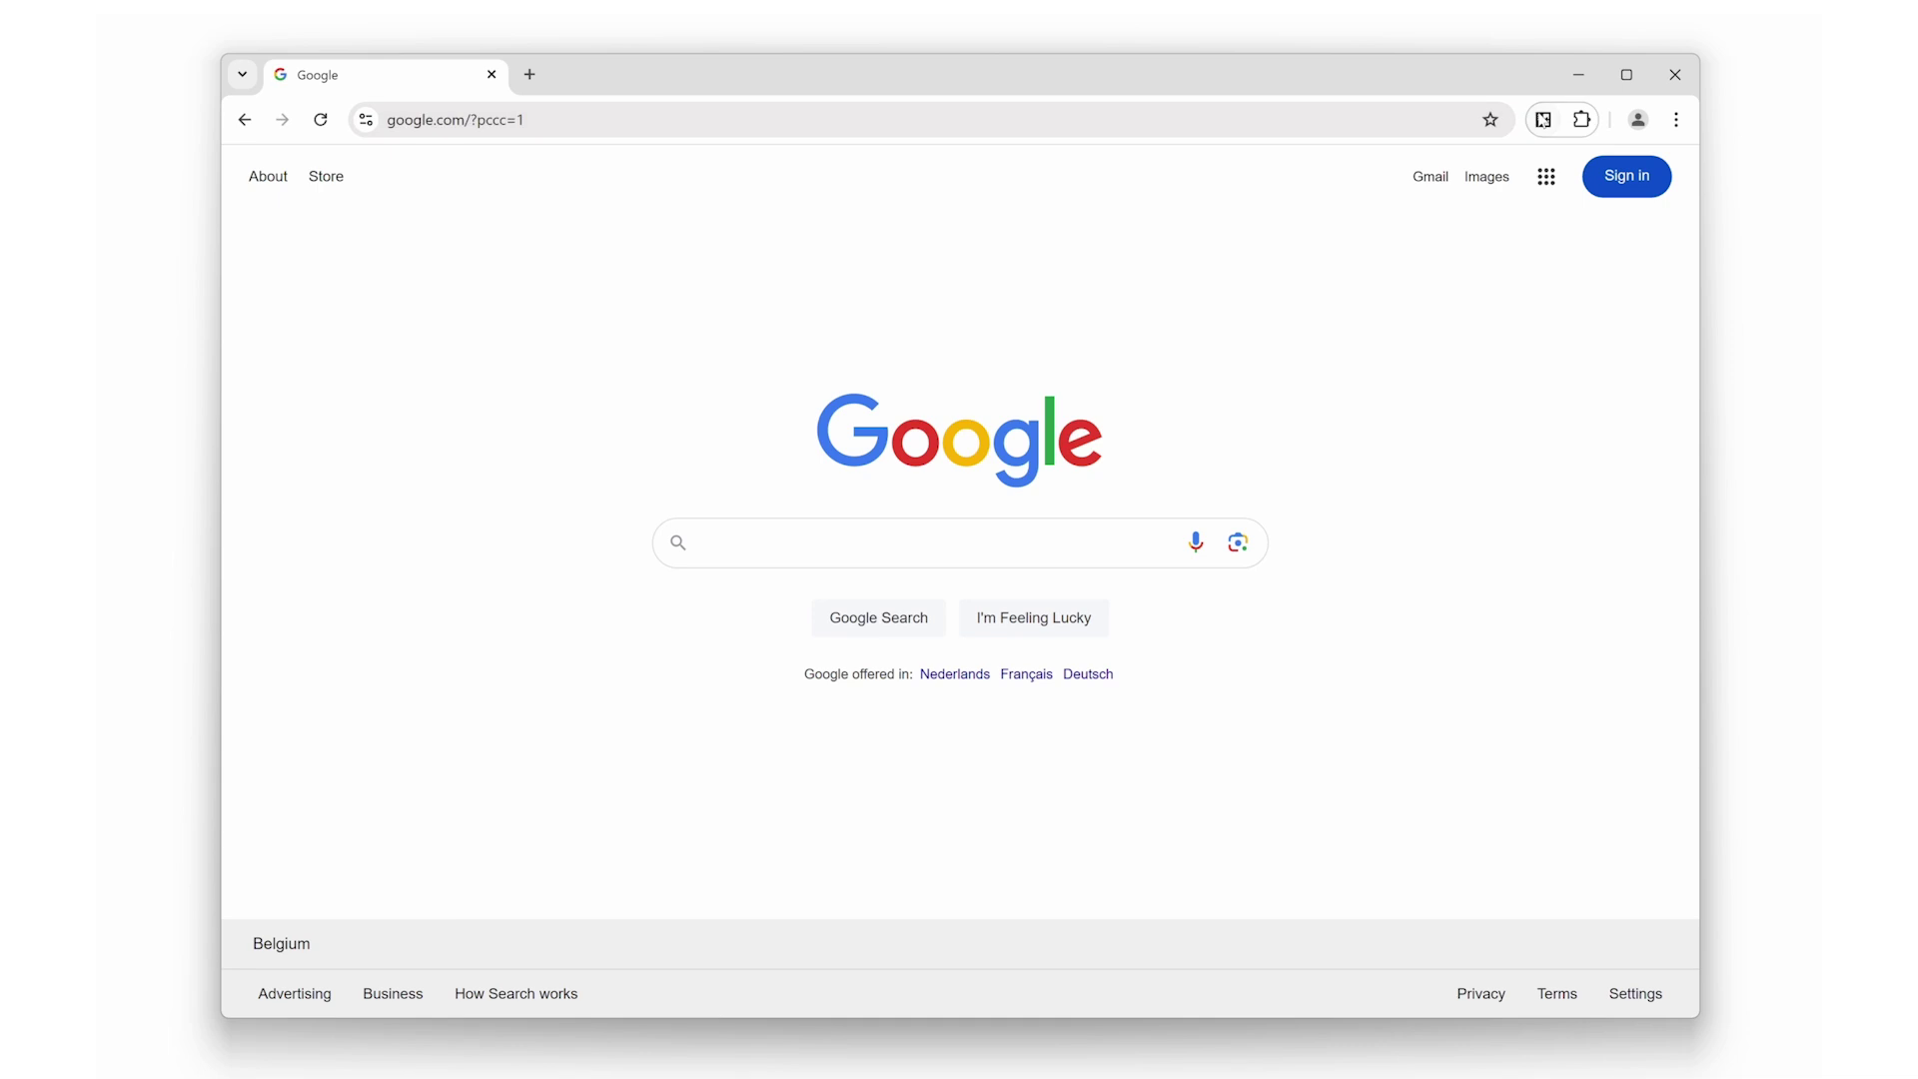
left_click(1544, 120)
Search 'weather in antwerp' in the sidebar's Google, then close and reopen the panel.
left_click(1394, 506)
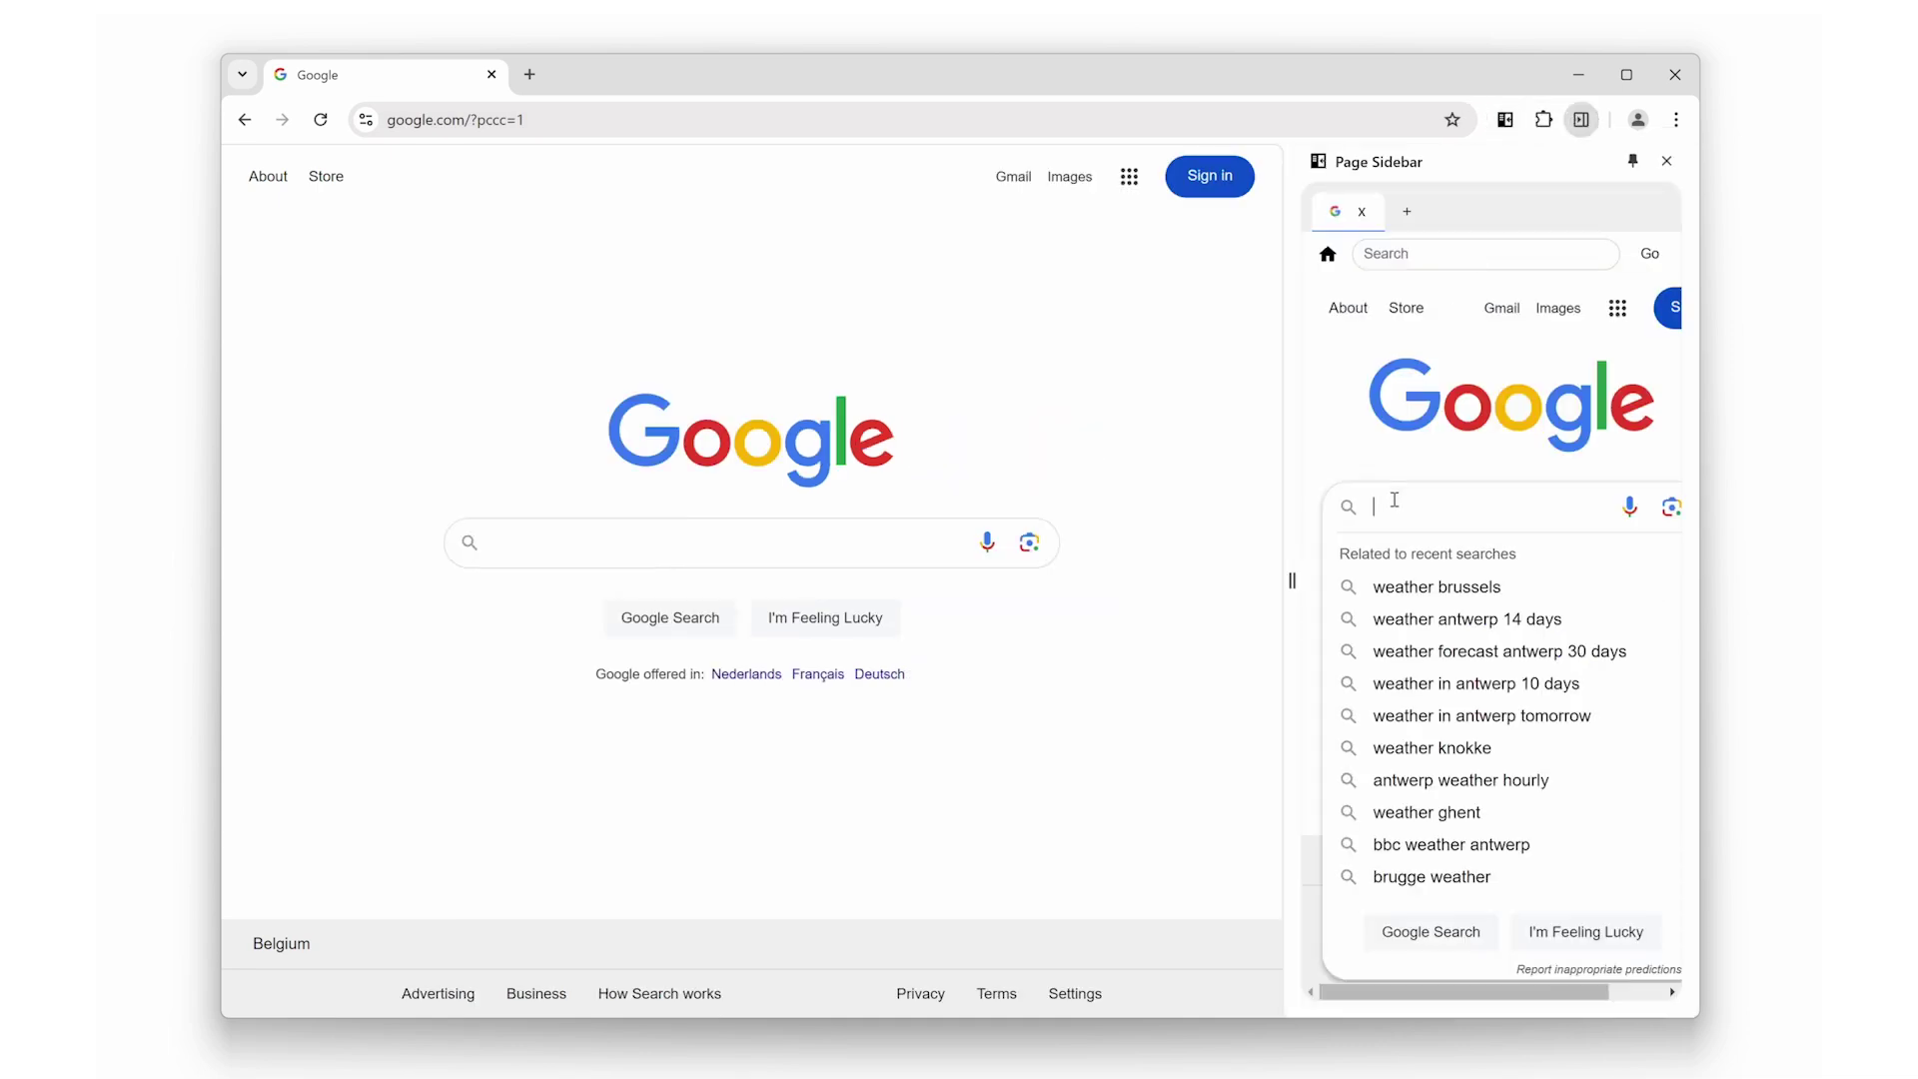
type("wea")
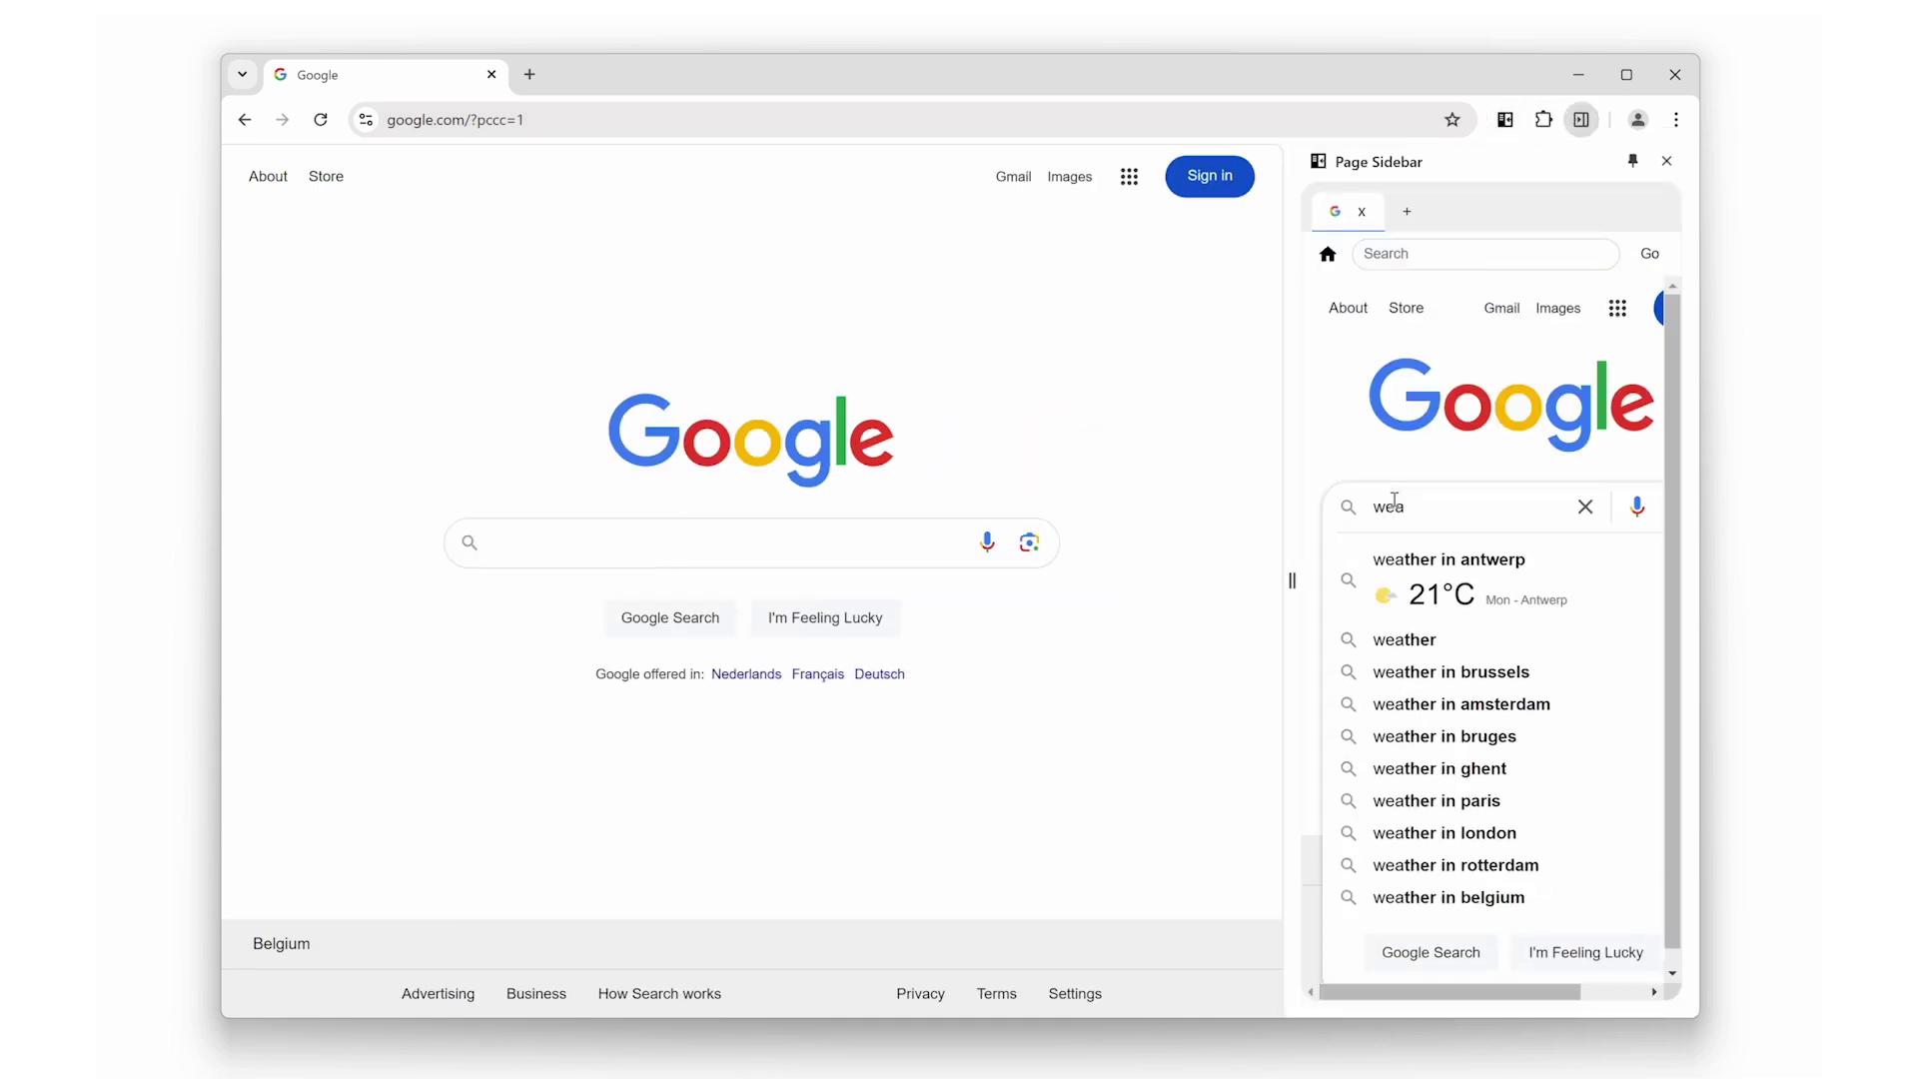
left_click(1402, 569)
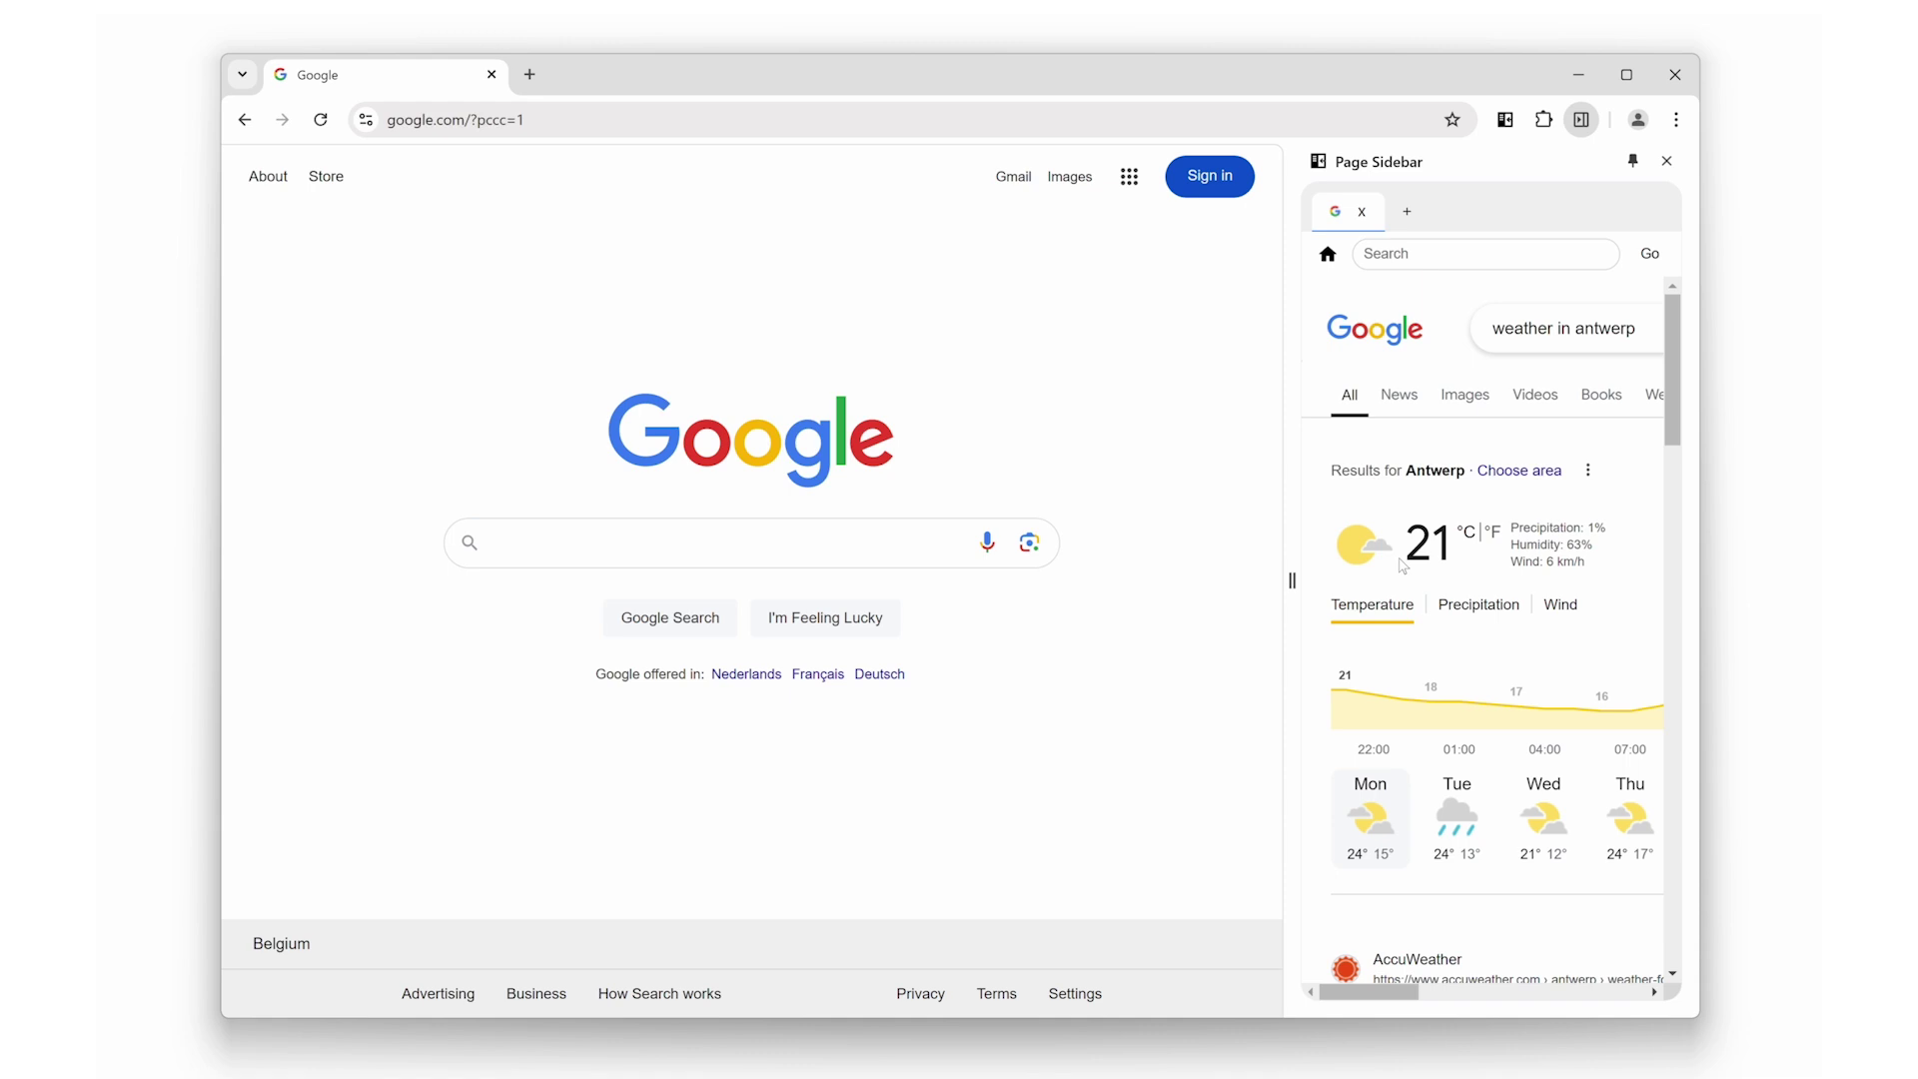
left_click(1508, 123)
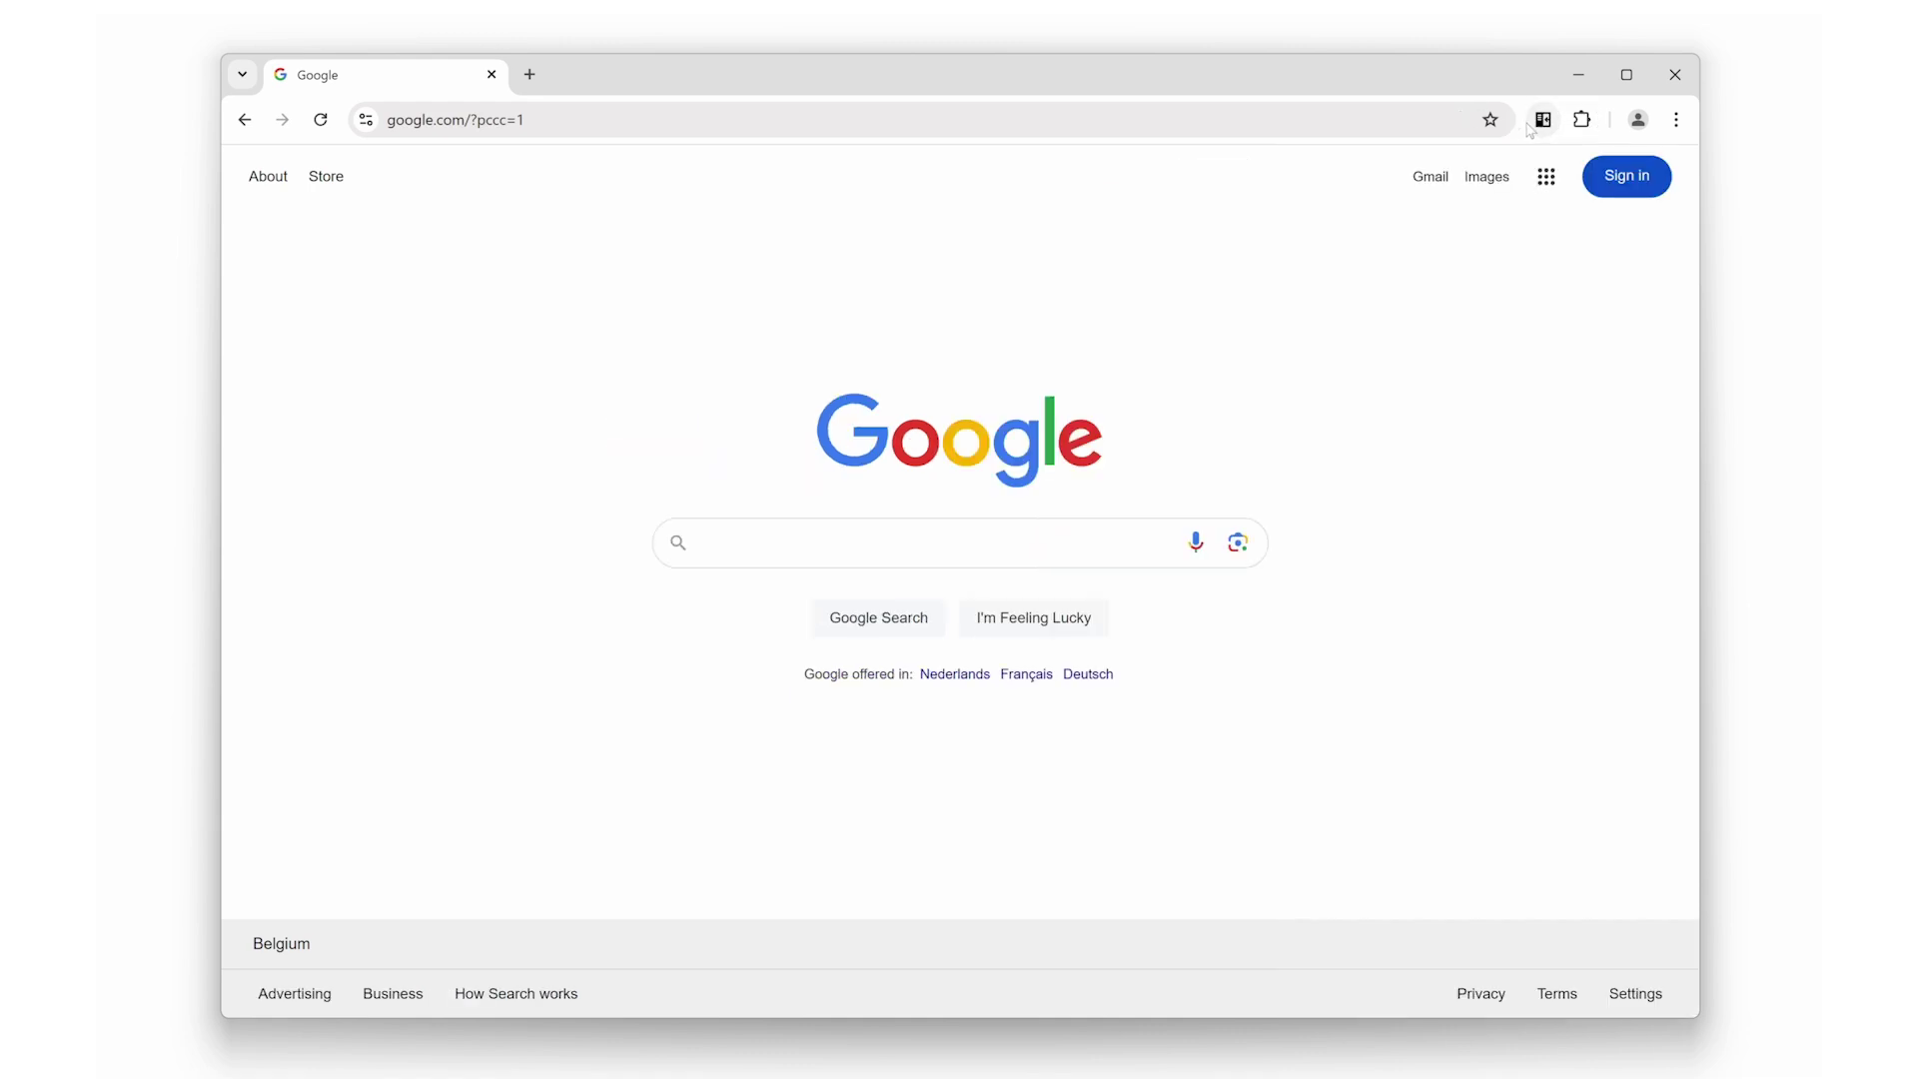
left_click(1539, 127)
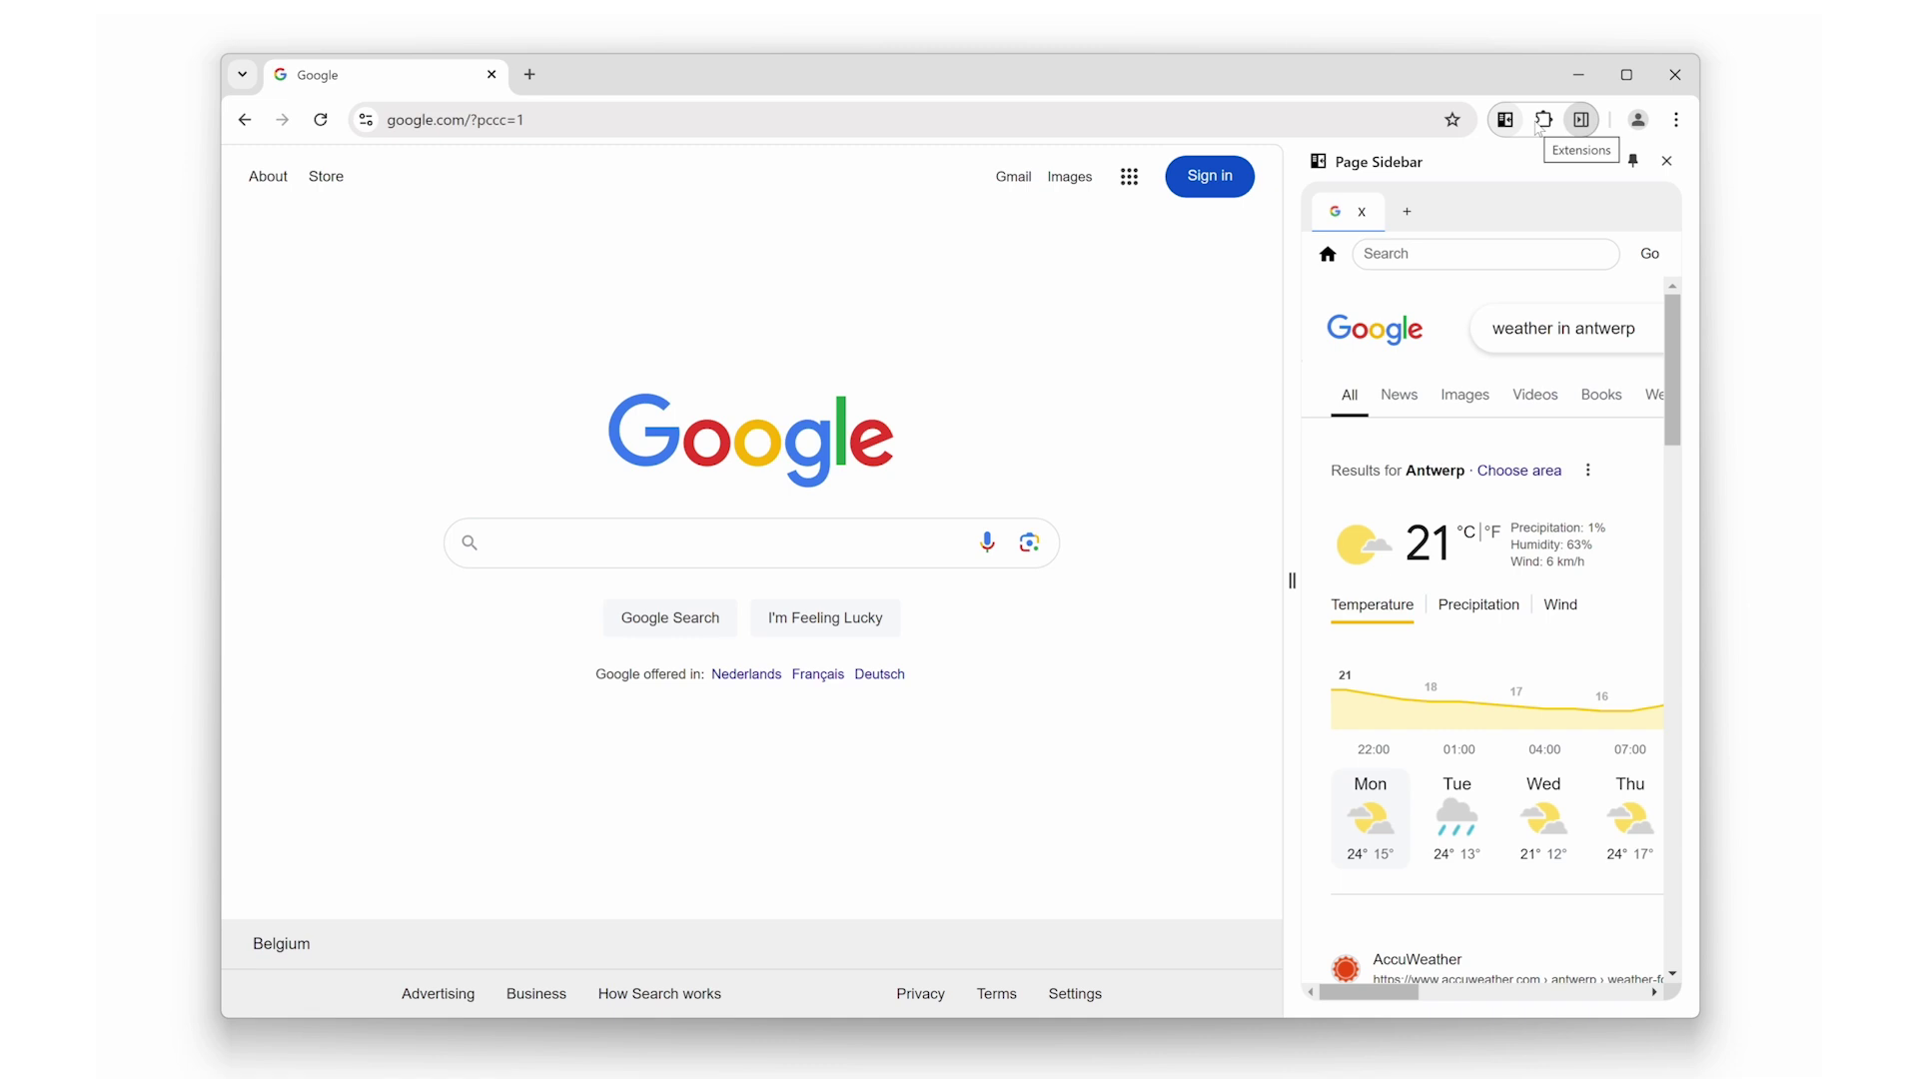